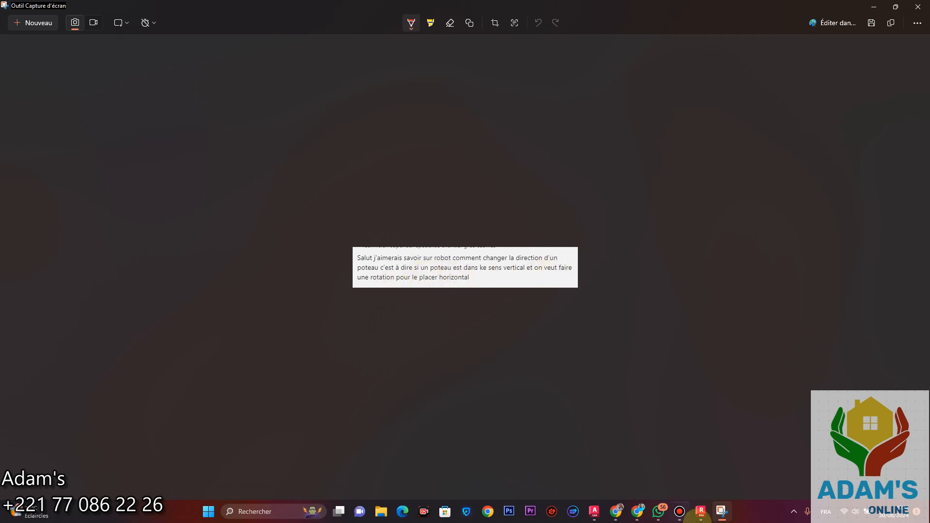
# Switch to Robot Structural Analysis and examine the orientation of the columns along axis 1 in the LONGRINES plan
pyautogui.moveTo(700, 507)
pyautogui.click(700, 509)
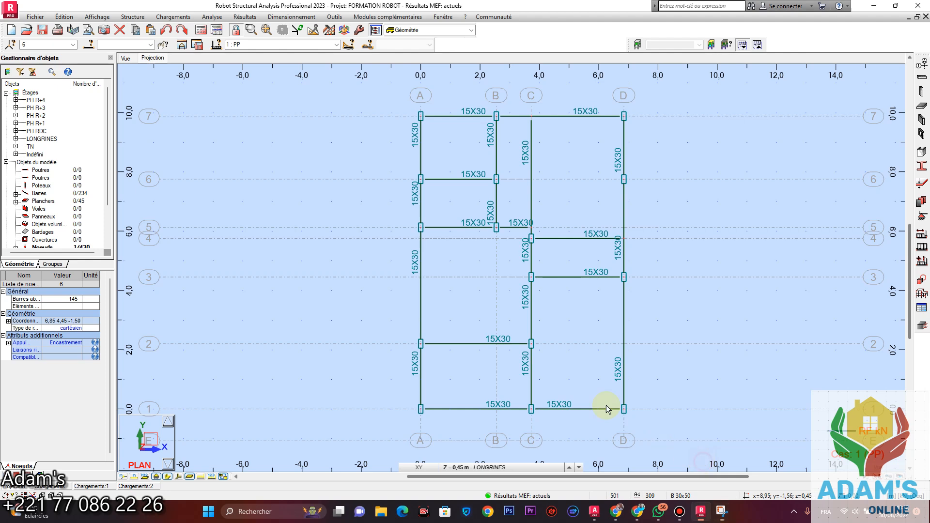
pyautogui.scroll(8, 535, 417)
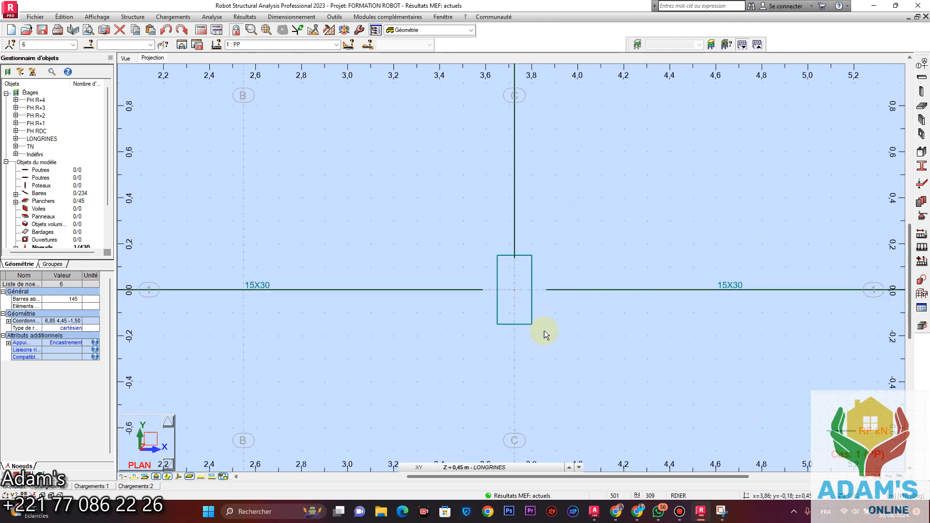
pyautogui.scroll(-8, 534, 300)
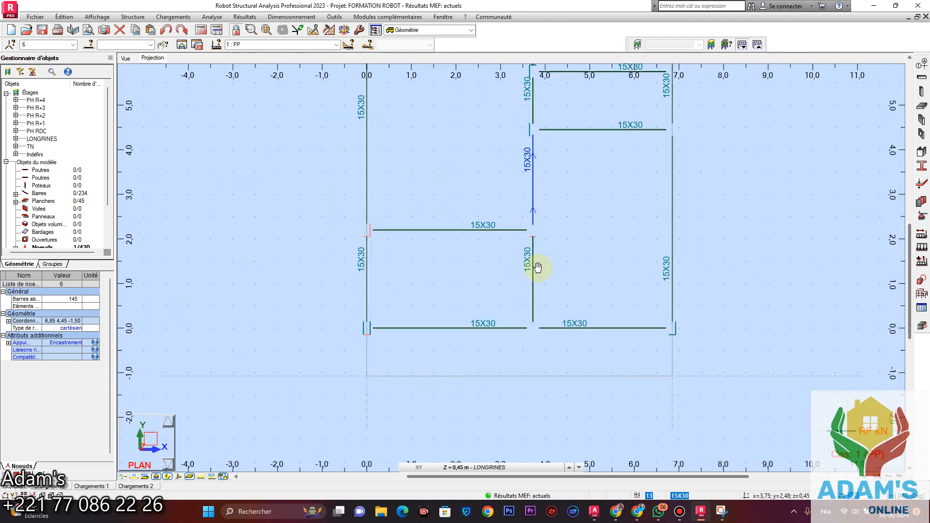
pyautogui.moveTo(536, 263); pyautogui.dragTo(530, 359, button='middle')
pyautogui.scroll(-2, 530, 359)
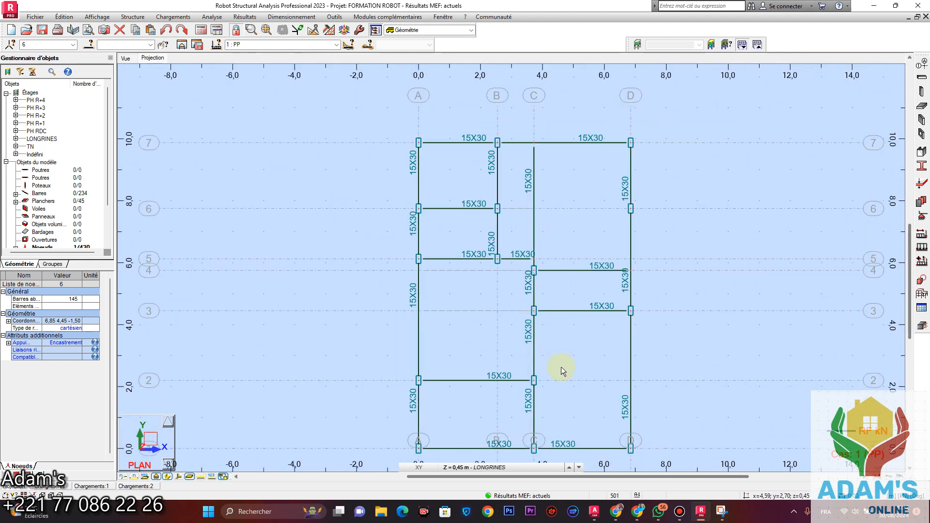
pyautogui.moveTo(562, 361); pyautogui.dragTo(623, 261, button='middle')
pyautogui.scroll(6, 544, 342)
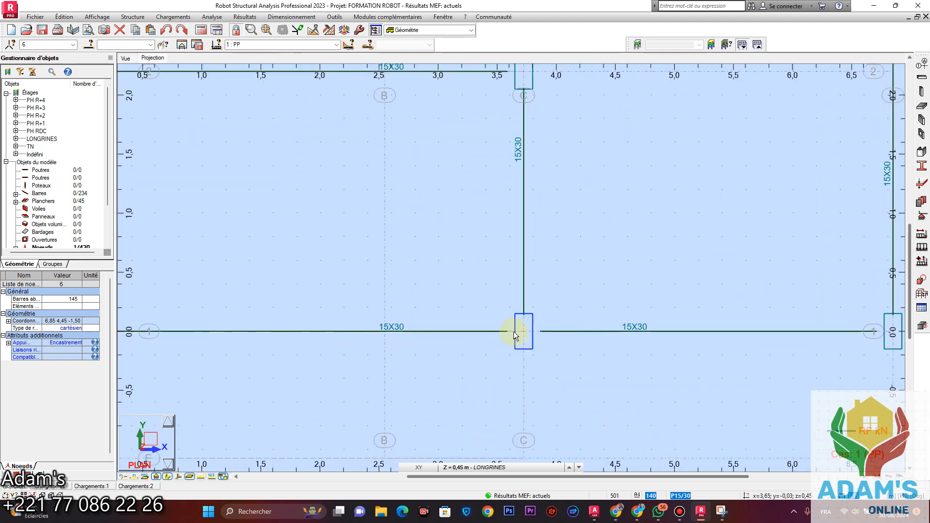
pyautogui.scroll(2, 533, 343)
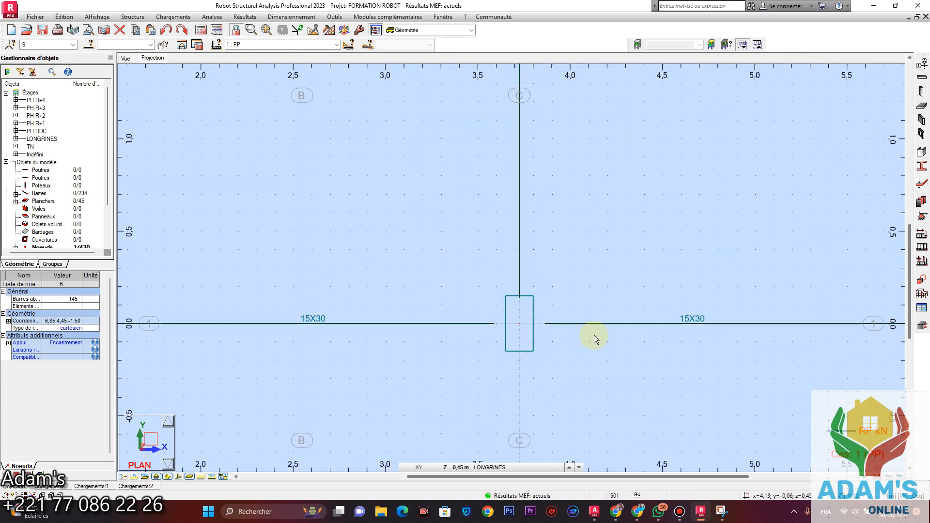
pyautogui.scroll(-4, 522, 331)
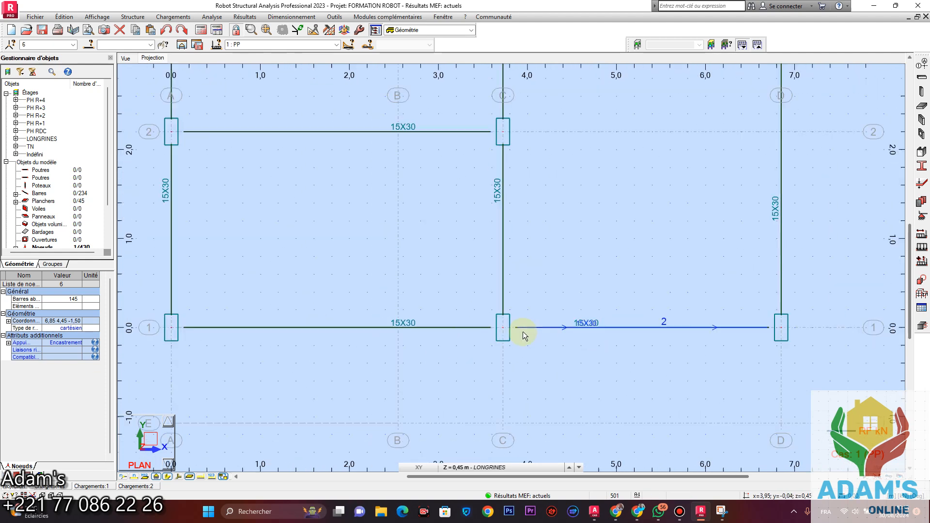
pyautogui.scroll(3, 535, 309)
pyautogui.scroll(-2, 536, 309)
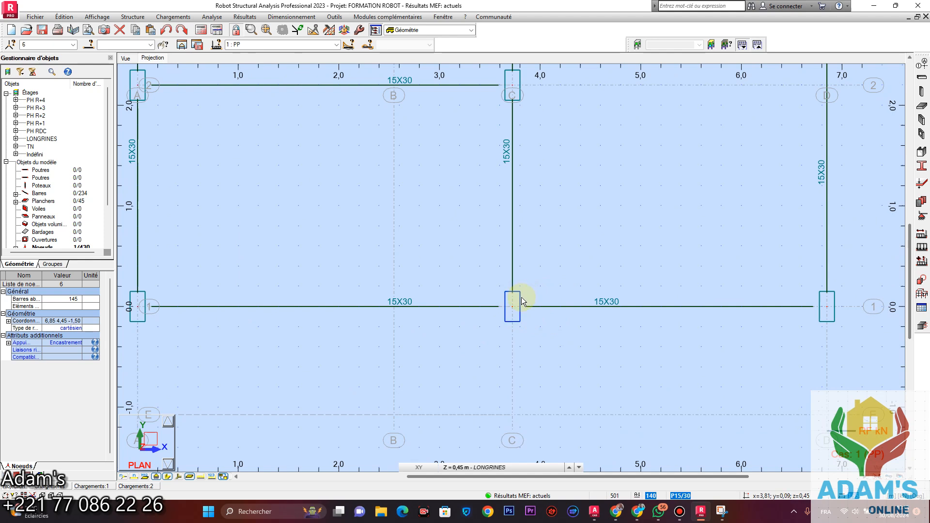
# Select the column at axes C and 1, inspect it in the 3D view, and return to the plan projection
pyautogui.click(522, 303)
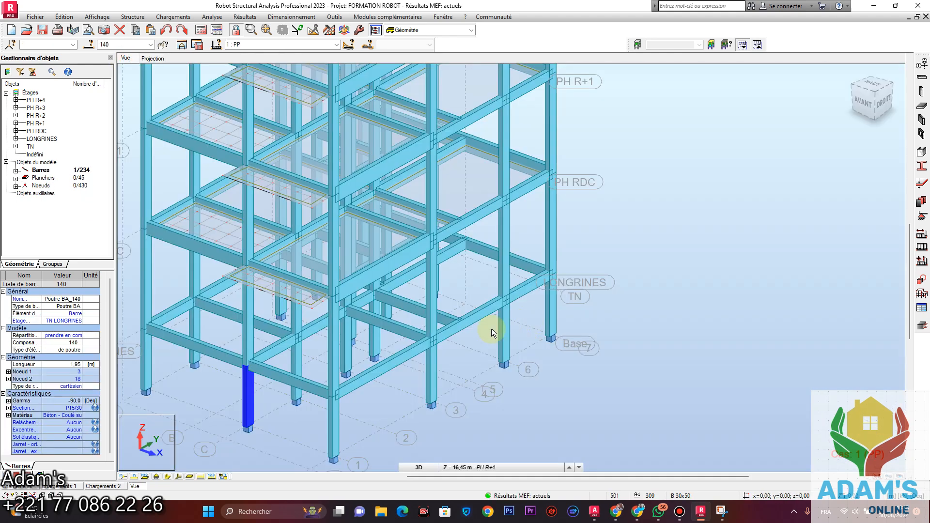
pyautogui.moveTo(462, 337); pyautogui.dragTo(629, 276, button='middle')
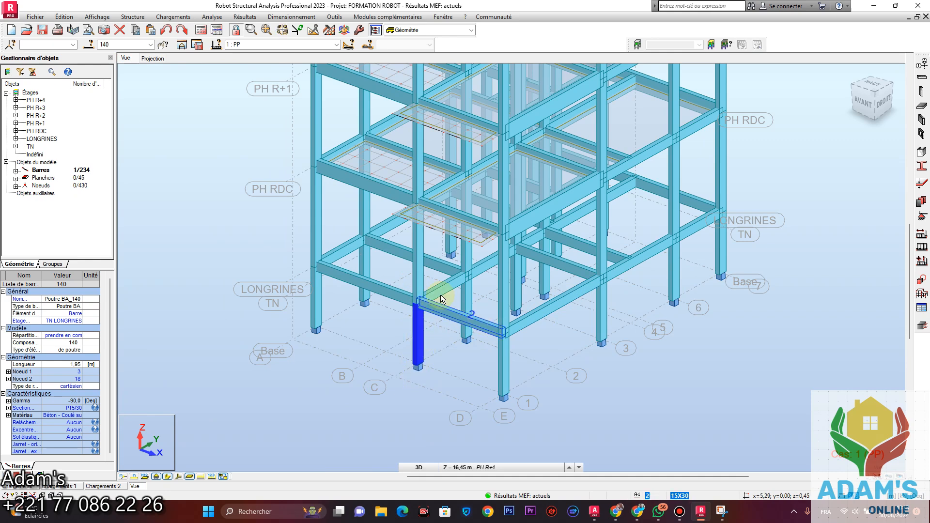
pyautogui.click(154, 59)
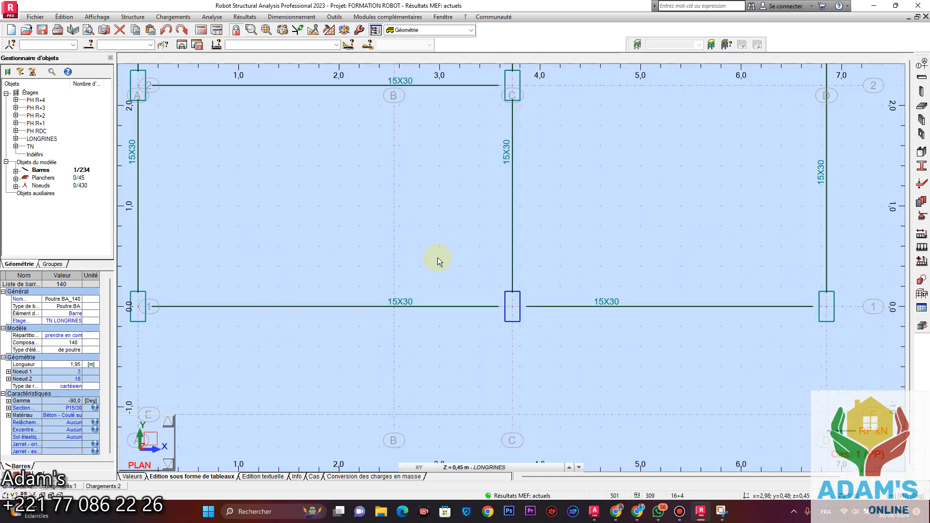
# Clear the selection and reselect the column at the intersection of axes C and 1 in the plan
pyautogui.click(546, 343)
pyautogui.scroll(2, 516, 321)
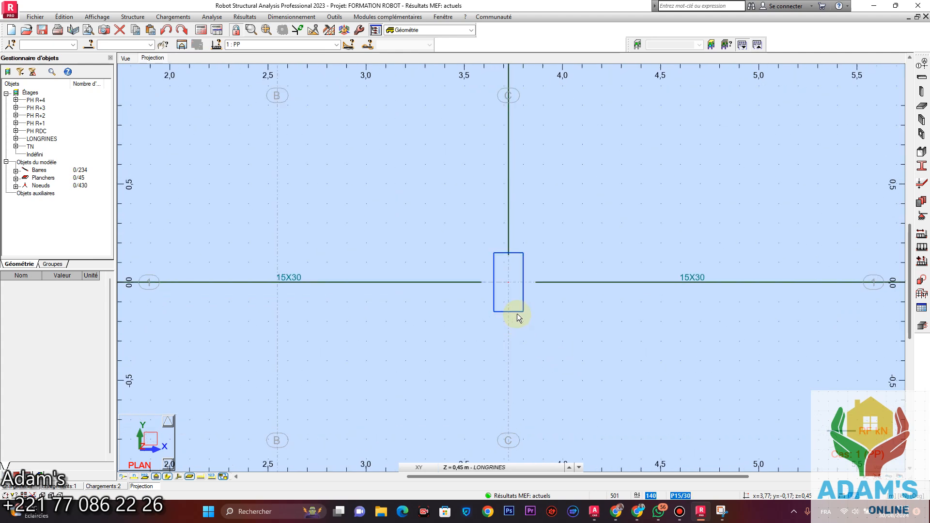
pyautogui.click(516, 316)
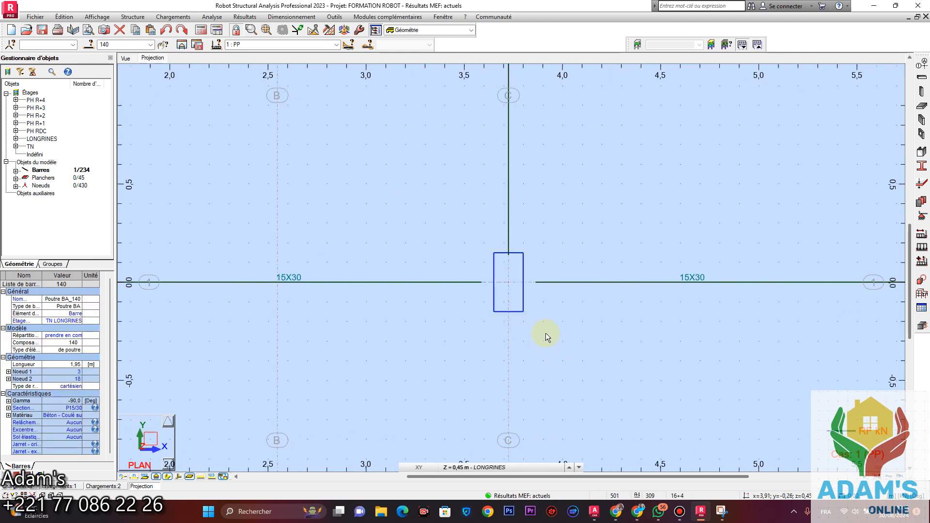
pyautogui.scroll(3, 507, 292)
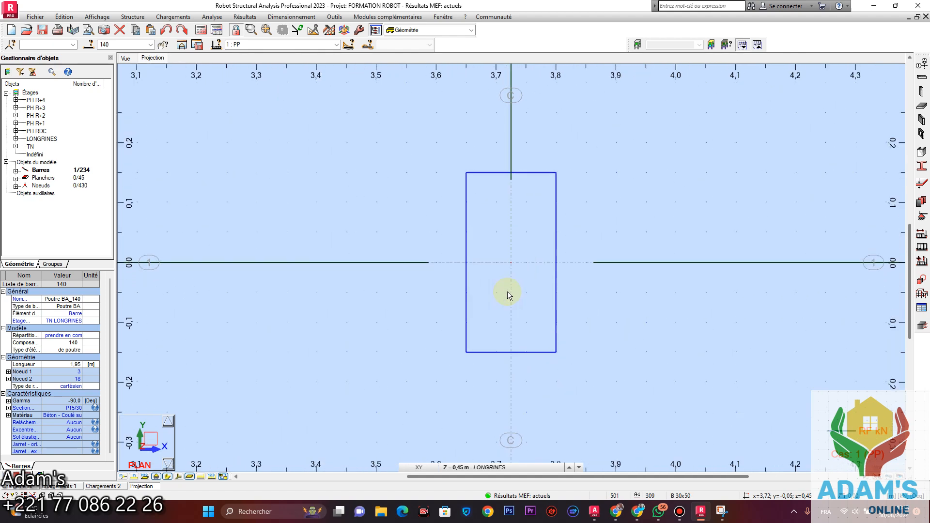
pyautogui.scroll(-1, 507, 291)
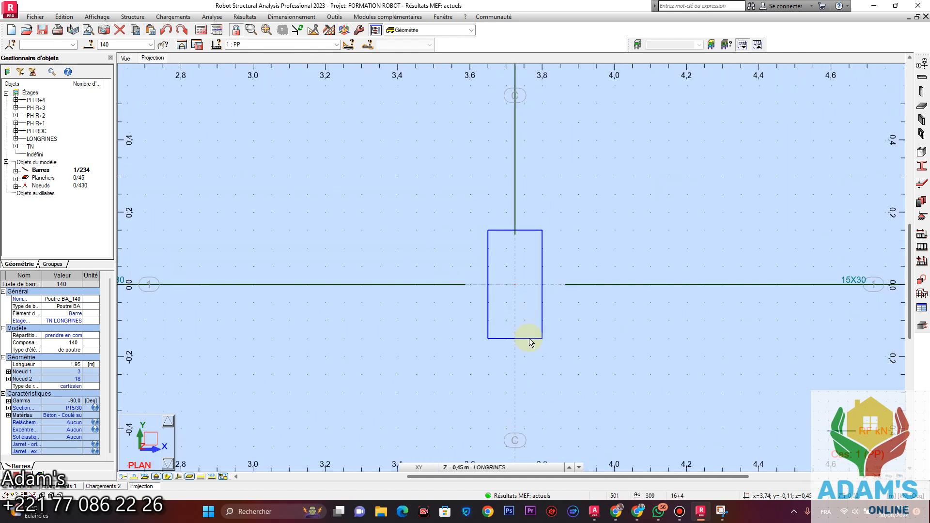
# Switch to Google Chrome and look over the adams-btp.com home page
pyautogui.moveTo(648, 516)
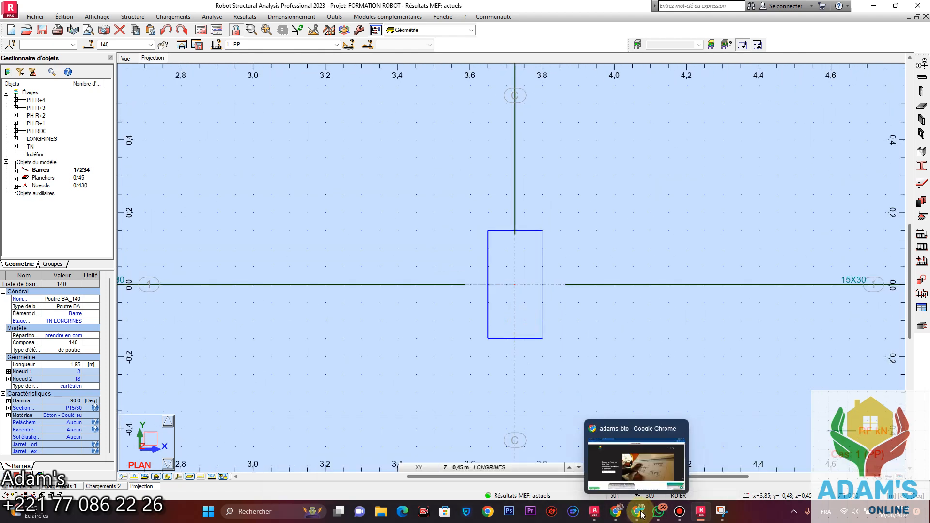
pyautogui.click(644, 461)
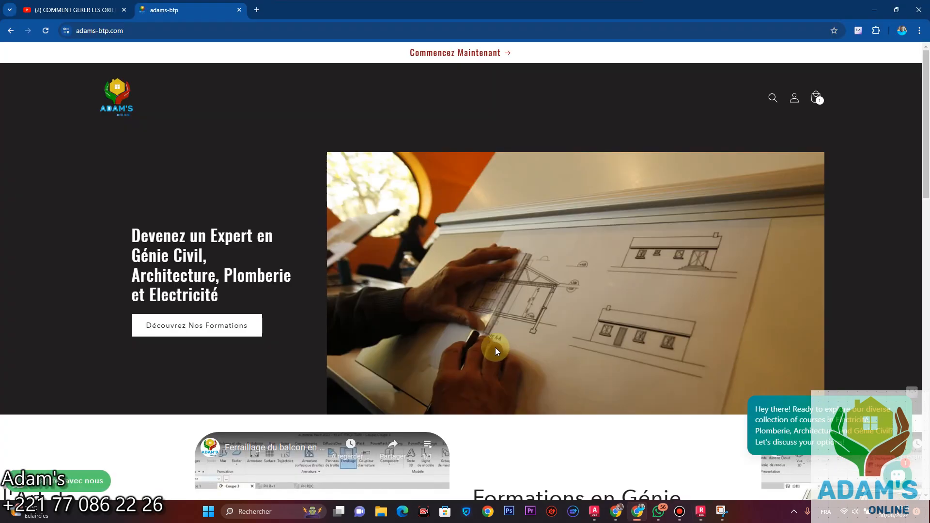
pyautogui.scroll(-4, 470, 287)
pyautogui.scroll(4, 471, 286)
pyautogui.scroll(-5, 469, 287)
pyautogui.scroll(5, 469, 288)
# Open the full training catalogue on the site, browse its first page and go to page 2
pyautogui.click(456, 52)
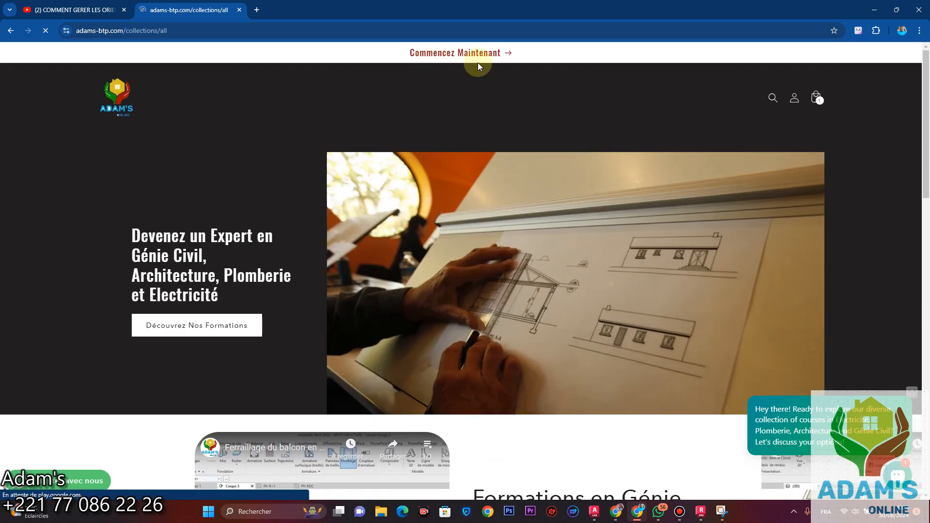
pyautogui.scroll(-15, 463, 145)
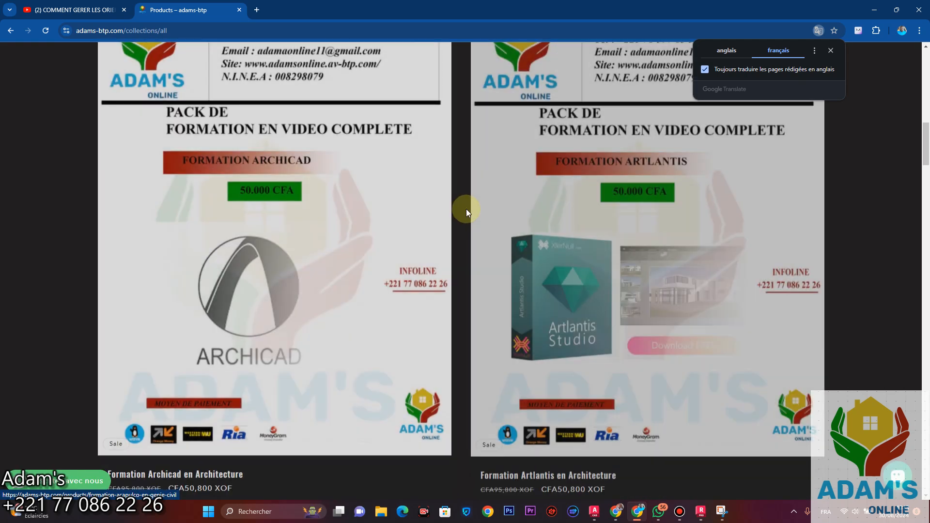
pyautogui.scroll(-15, 485, 213)
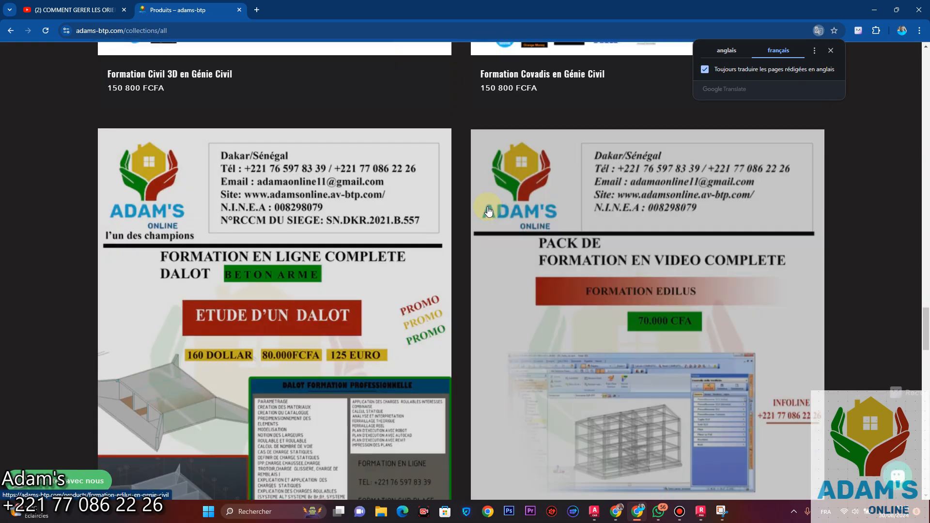
pyautogui.scroll(-15, 486, 212)
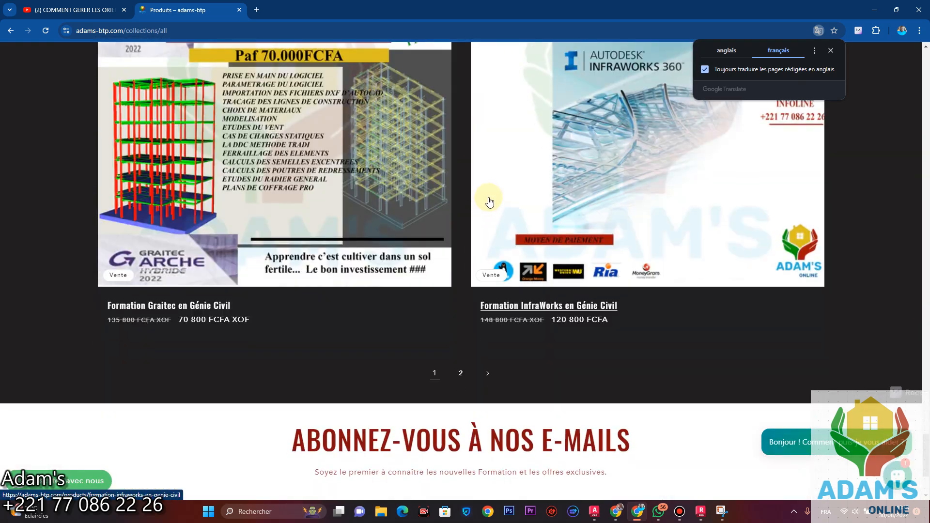
pyautogui.scroll(-3, 488, 200)
pyautogui.scroll(3, 488, 200)
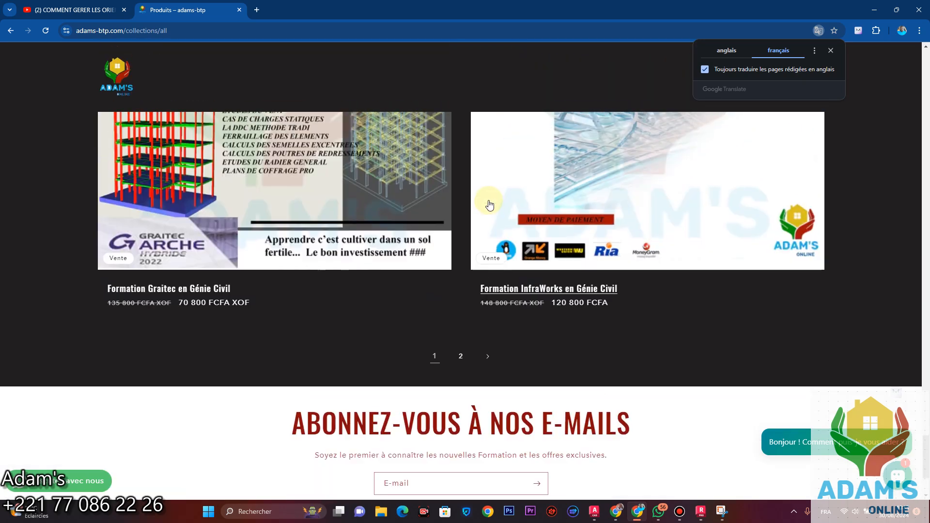
pyautogui.click(487, 358)
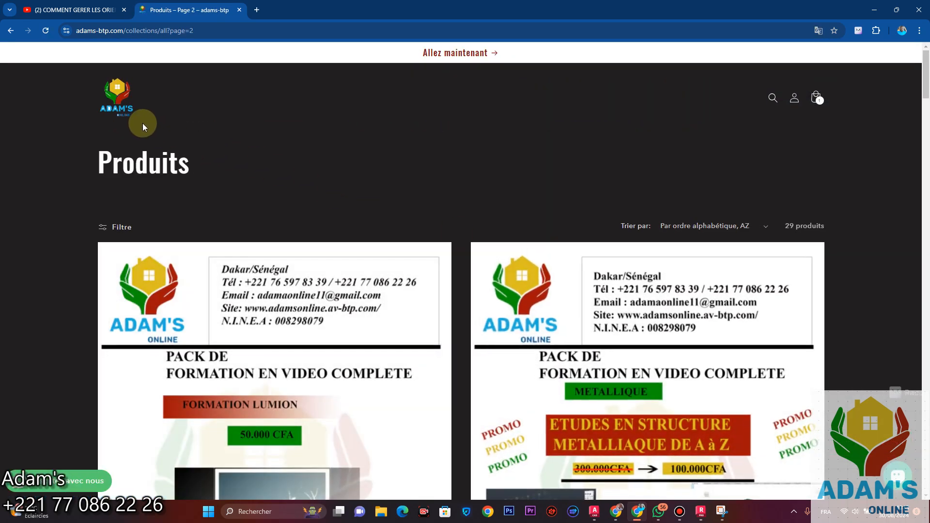
# Return to the site's home page, open the training collections and review the categories offered
pyautogui.click(126, 110)
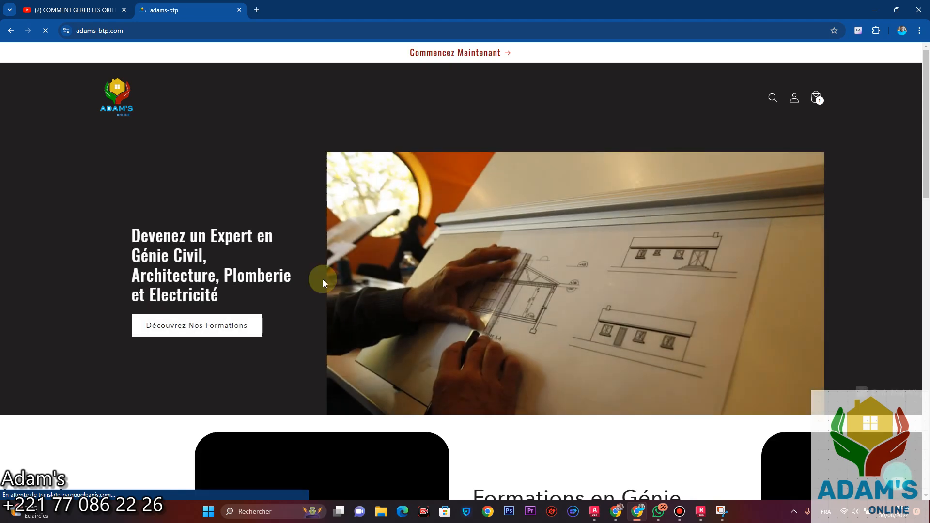
pyautogui.click(231, 332)
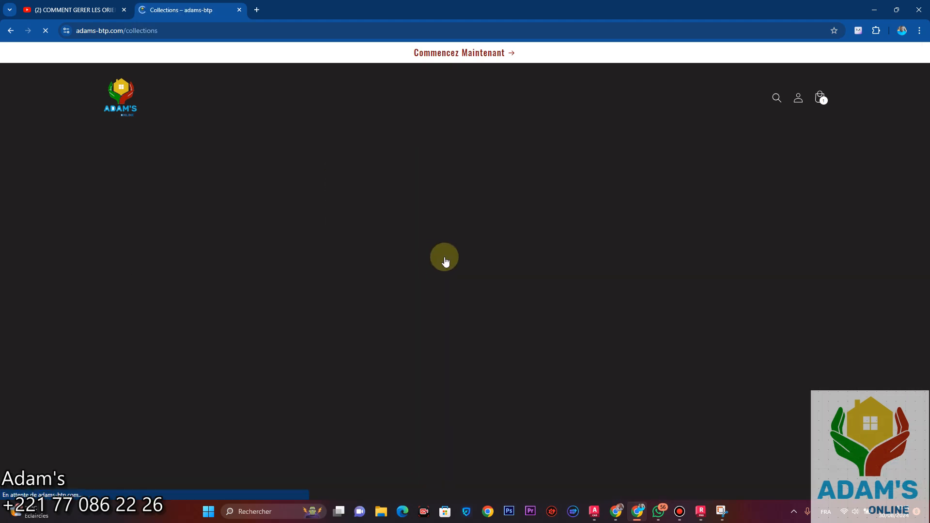
pyautogui.scroll(-6, 421, 247)
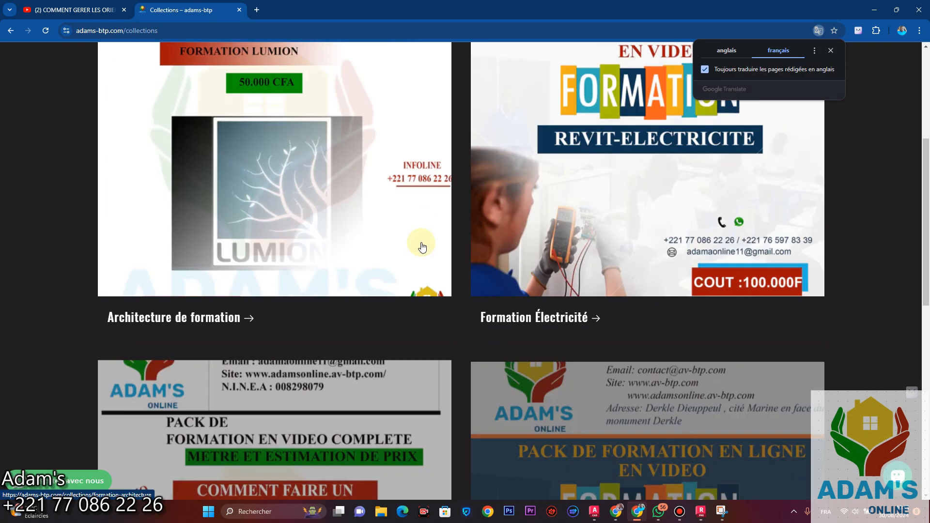
pyautogui.scroll(2, 423, 247)
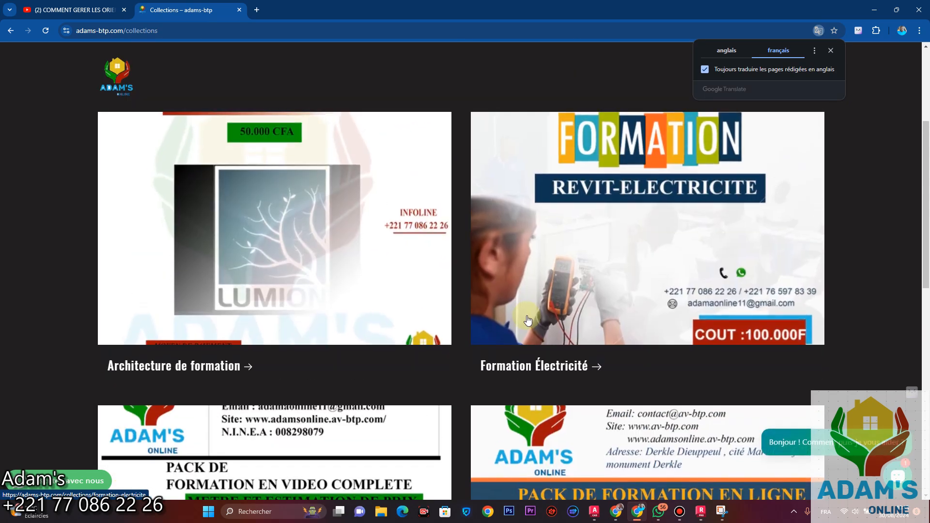
pyautogui.scroll(-3, 339, 250)
pyautogui.scroll(-6, 264, 252)
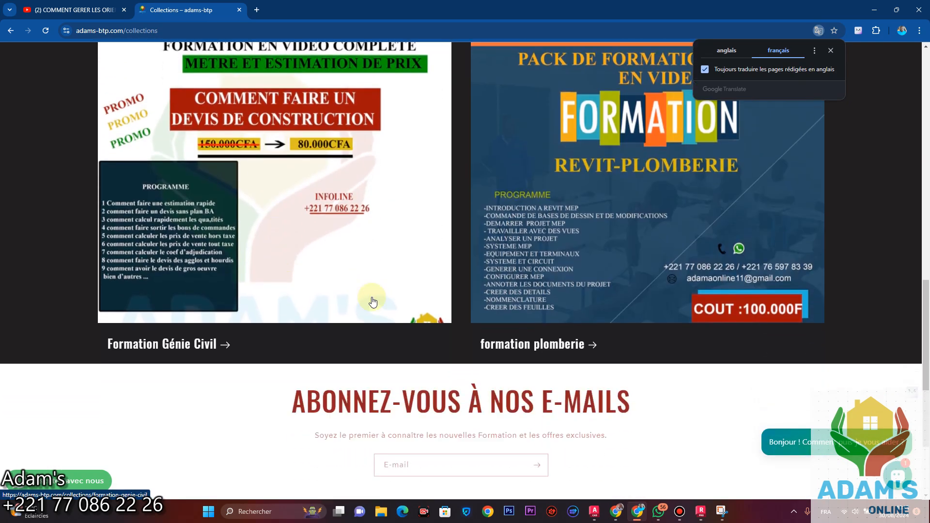
pyautogui.scroll(10, 331, 208)
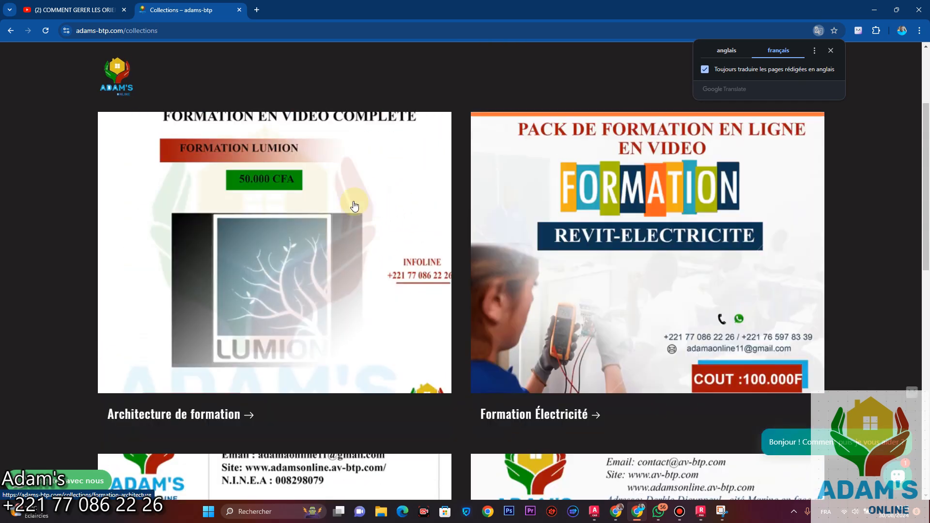
pyautogui.scroll(-5, 266, 270)
pyautogui.scroll(-4, 271, 281)
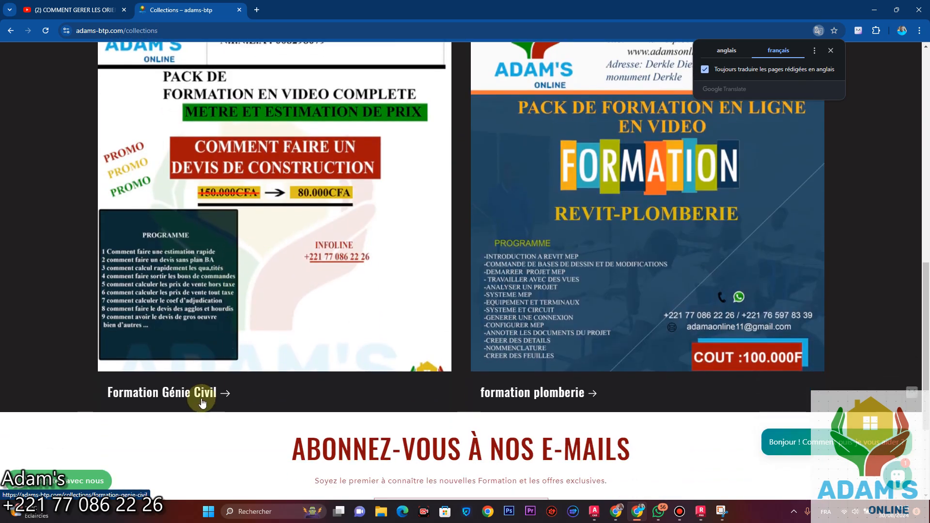
# Open the Formation Génie Civil collection and browse its courses
pyautogui.click(203, 393)
pyautogui.scroll(-20, 415, 228)
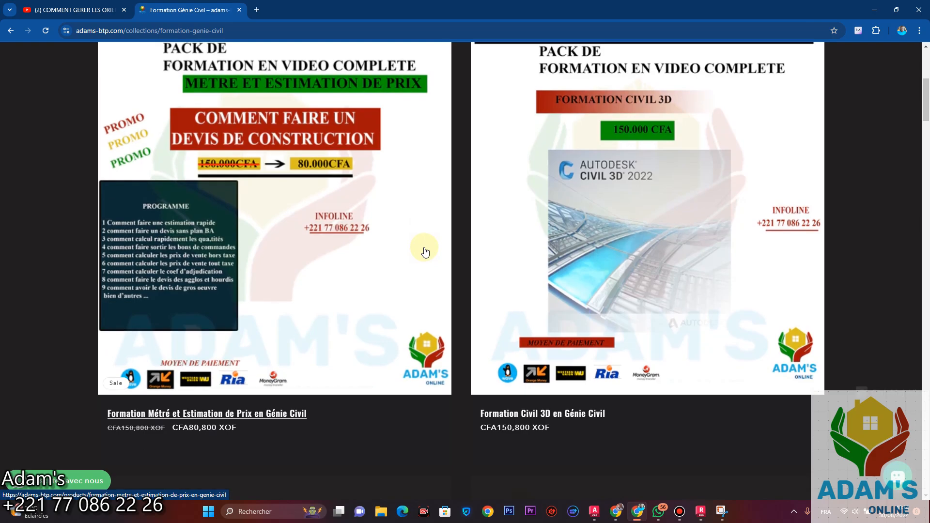
pyautogui.scroll(-15, 438, 266)
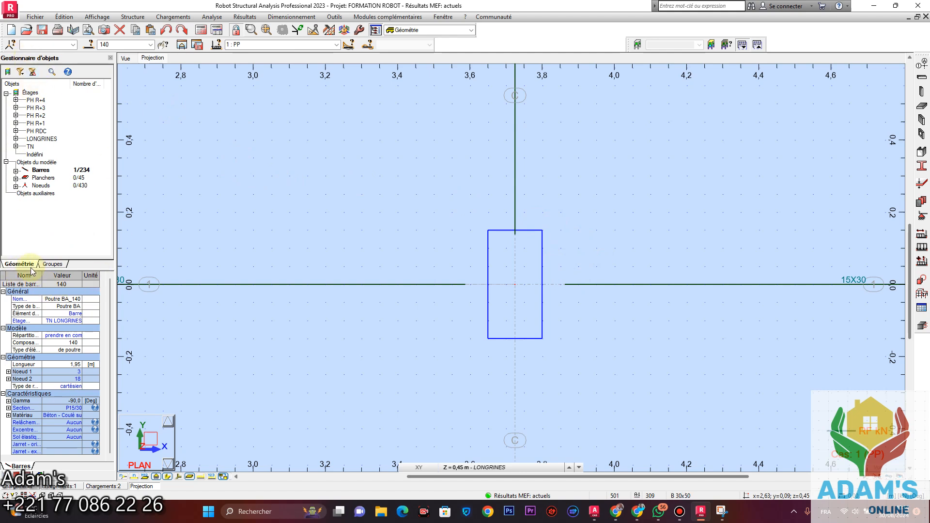
# Set the Gamma angle of the selected lower column at axes C-1 to 0° and accept the change to the structure
pyautogui.click(9, 400)
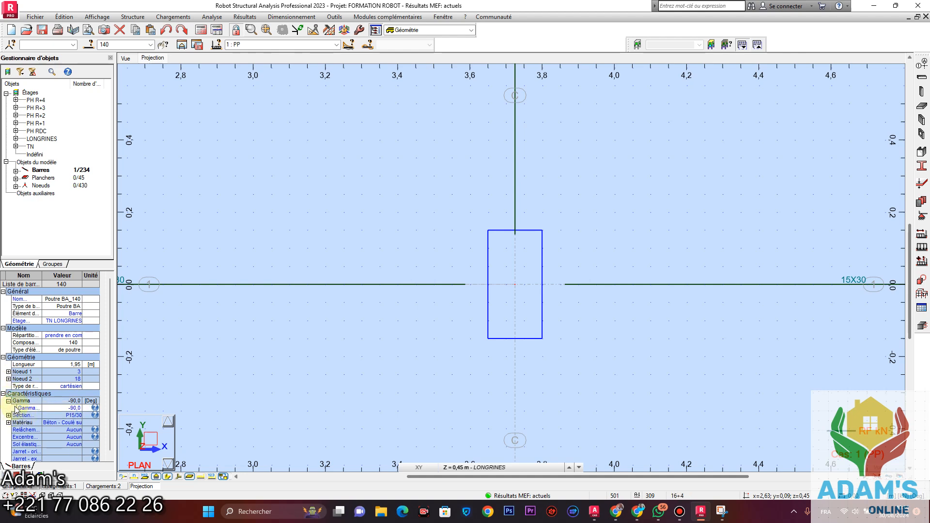
pyautogui.click(73, 408)
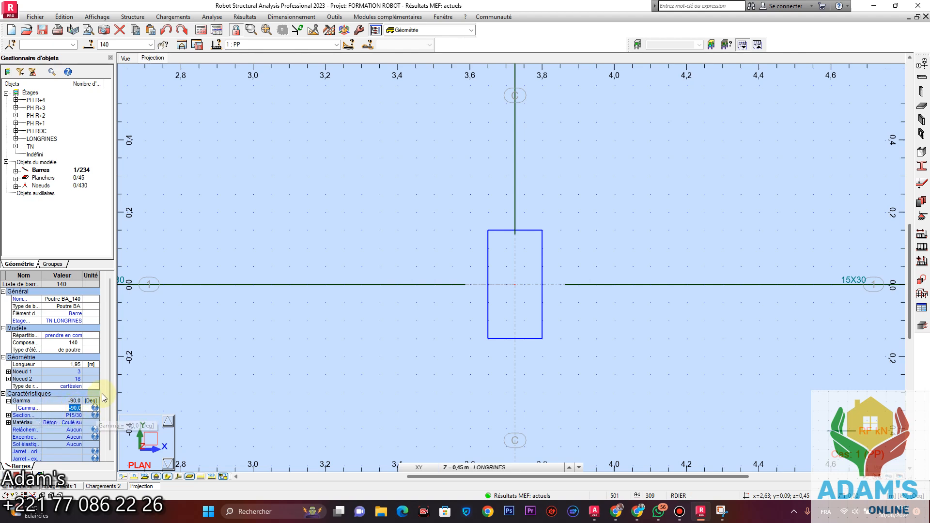
pyautogui.write('0')
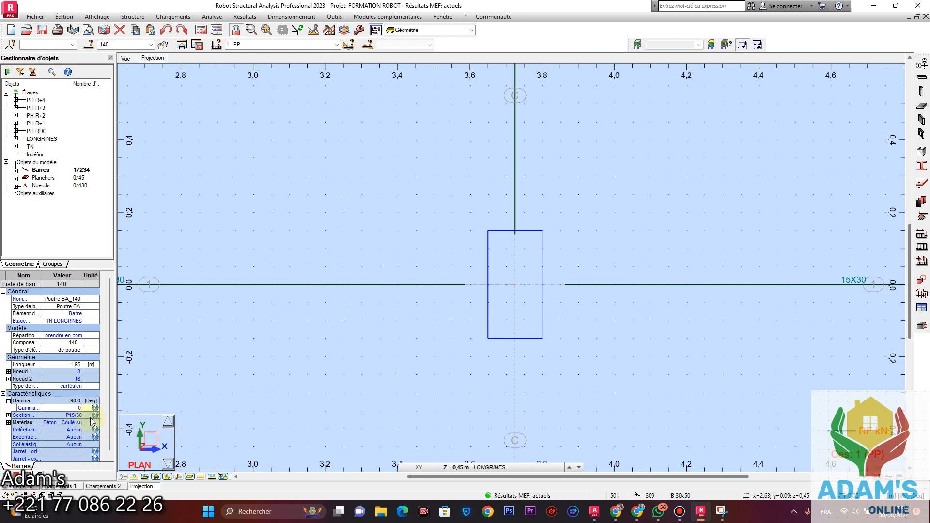
pyautogui.press('Return')
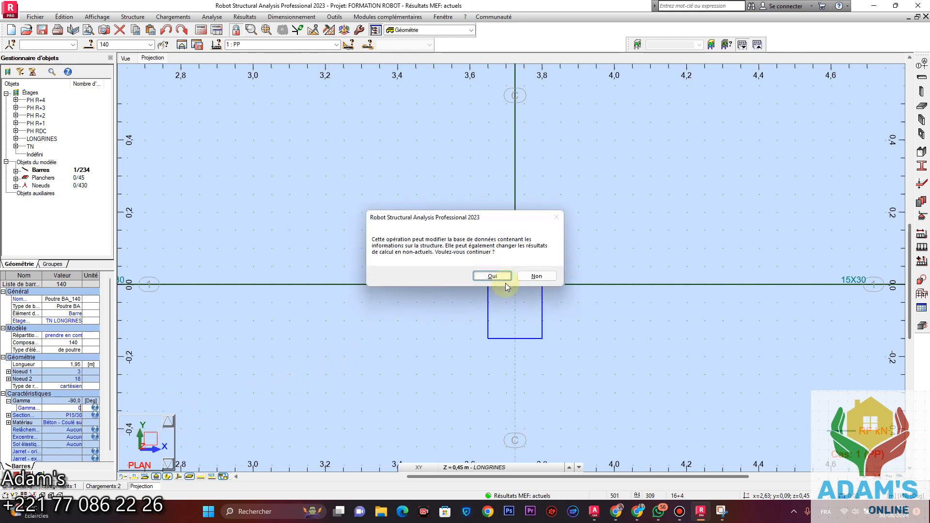
pyautogui.click(484, 277)
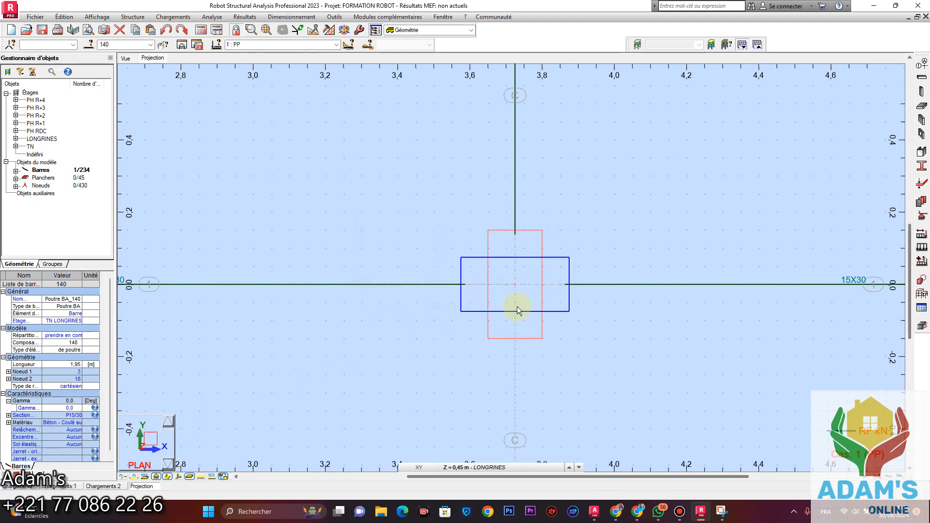
# Select the overlapping PH RDC column at axes C-1 and set its Gamma angle to 0°
pyautogui.click(538, 339)
pyautogui.click(76, 409)
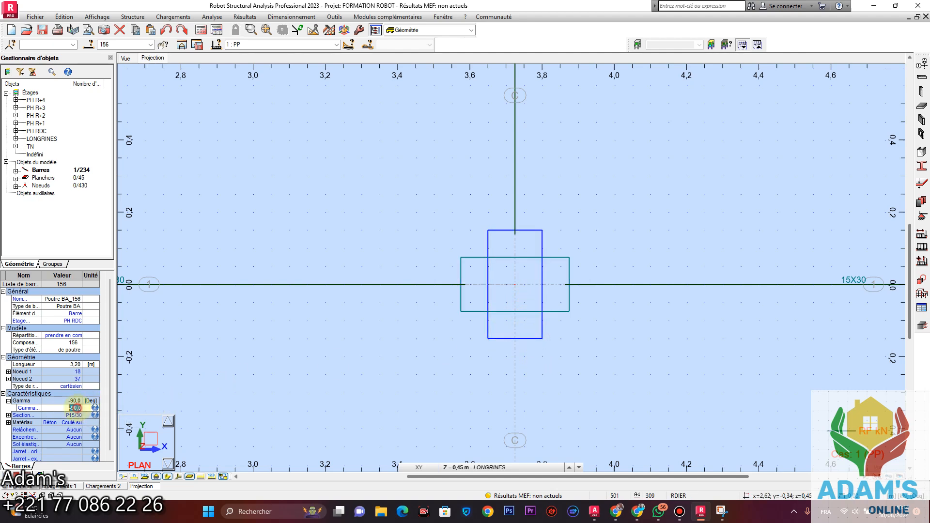
pyautogui.write('0')
pyautogui.click(325, 377)
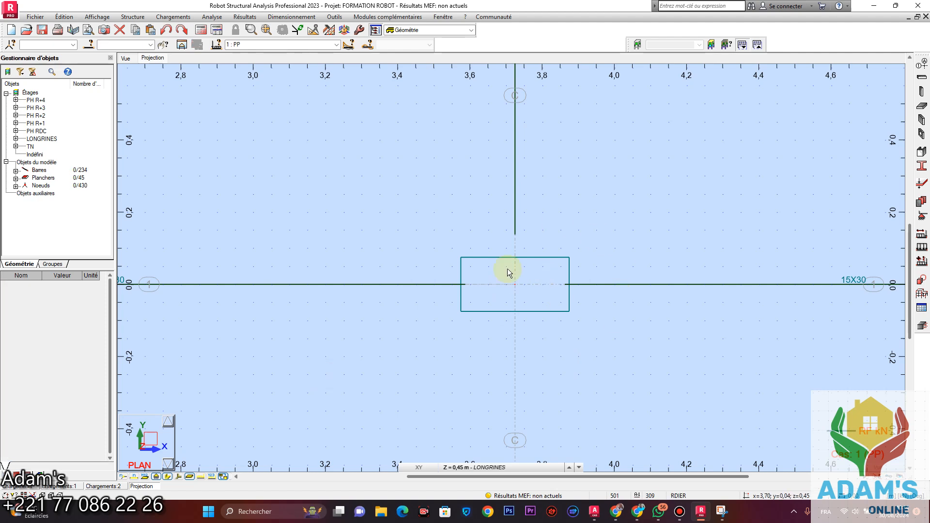
# Examine the column definition with its naming and new-section settings, and close everything without adding a column
pyautogui.scroll(-3, 508, 268)
pyautogui.scroll(-2, 485, 286)
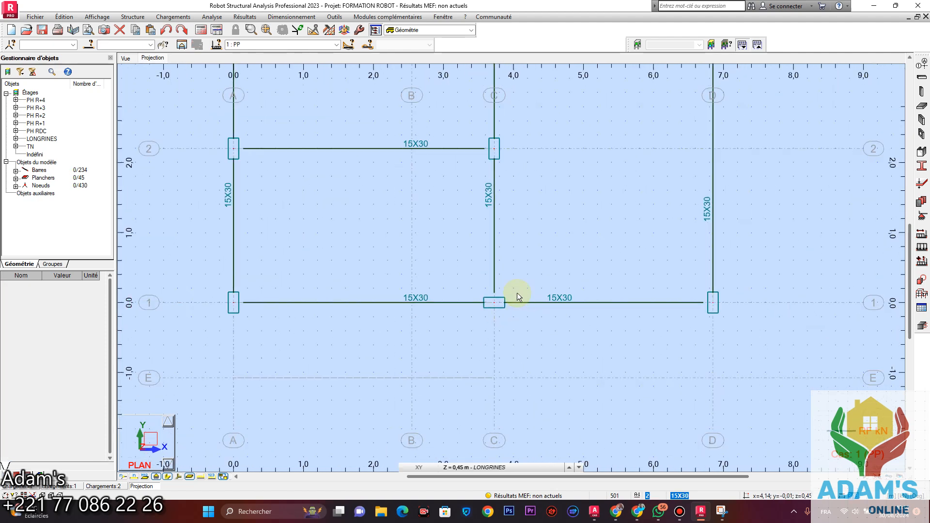
pyautogui.scroll(4, 498, 301)
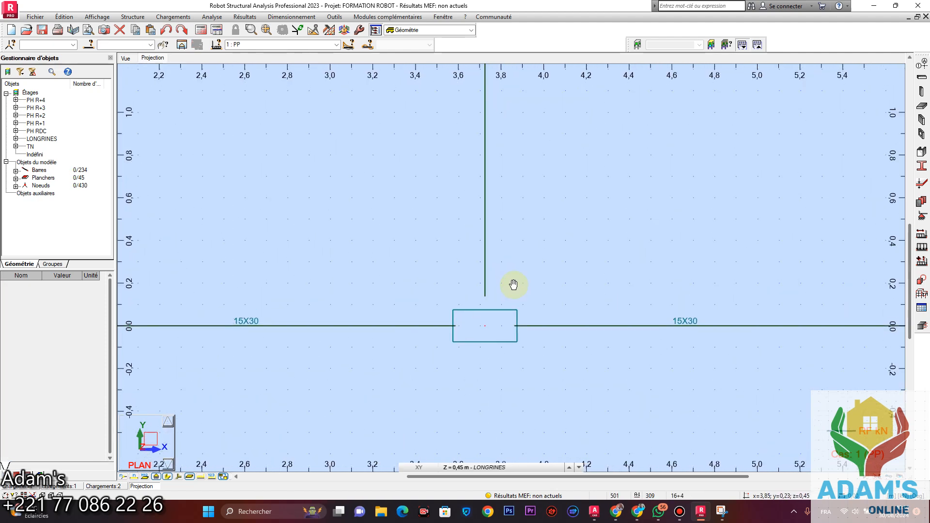
pyautogui.scroll(-4, 484, 242)
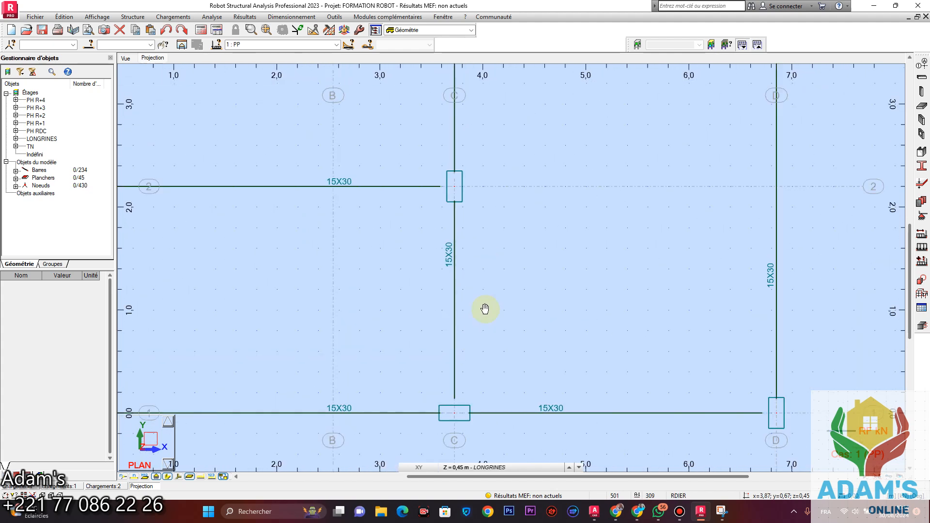
pyautogui.click(922, 91)
pyautogui.moveTo(829, 62); pyautogui.dragTo(612, 74)
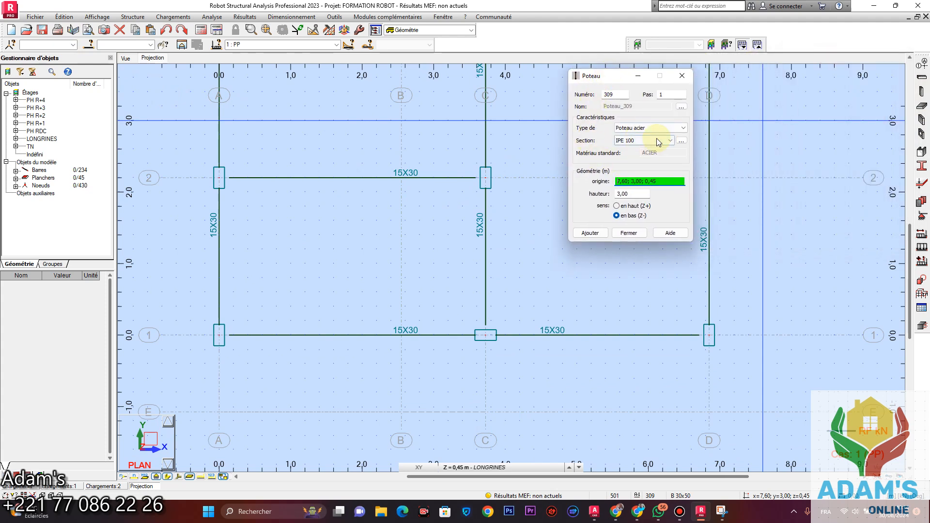
pyautogui.click(682, 107)
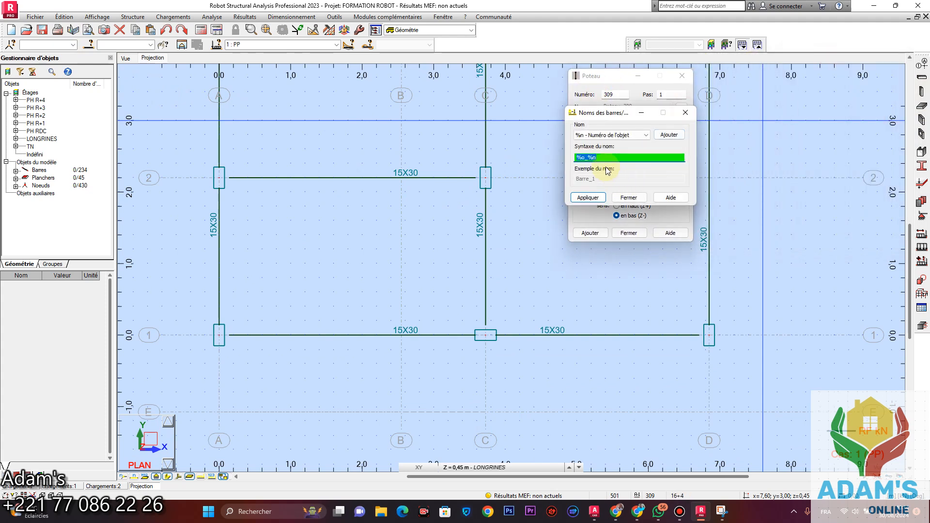
pyautogui.click(638, 135)
pyautogui.click(686, 111)
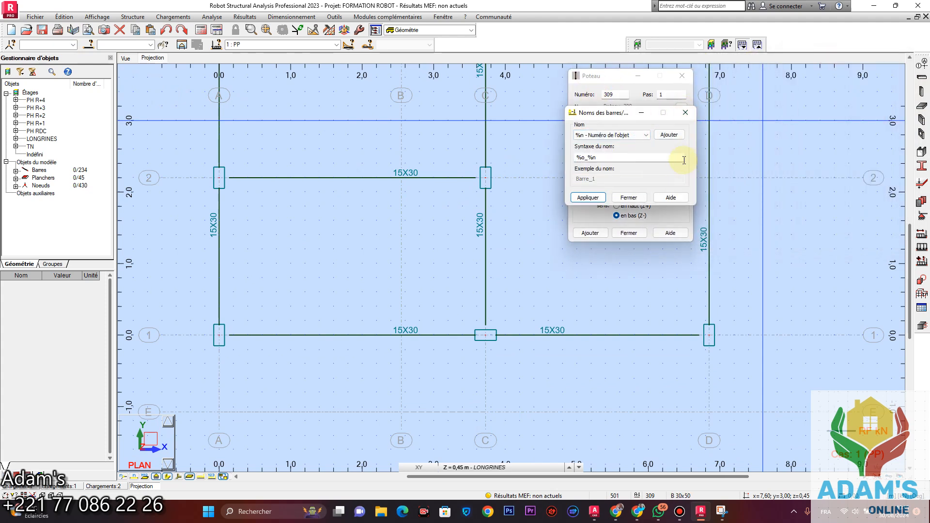
pyautogui.click(685, 112)
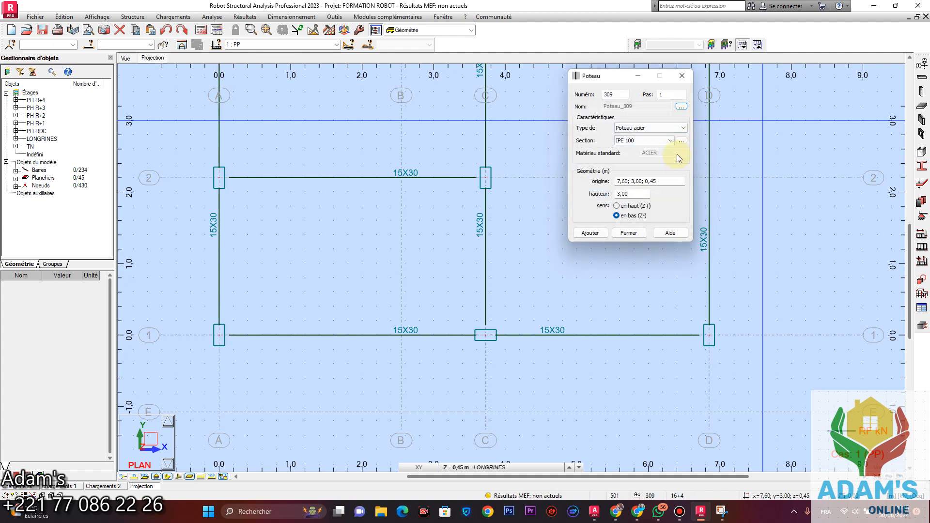
pyautogui.click(681, 140)
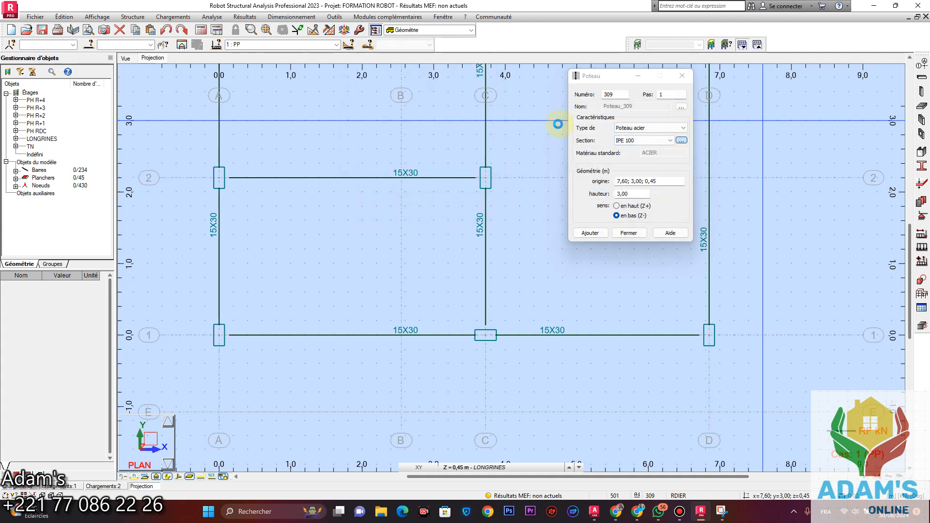
pyautogui.click(583, 112)
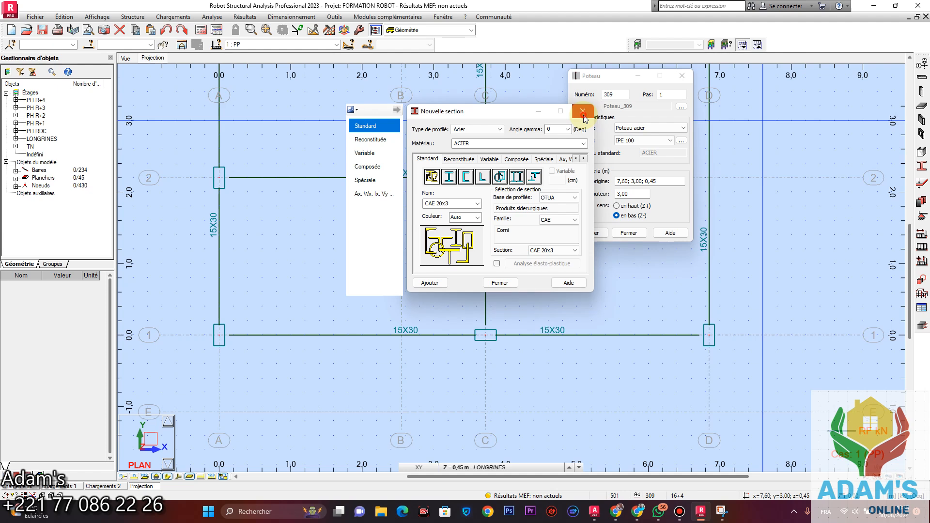
pyautogui.click(635, 233)
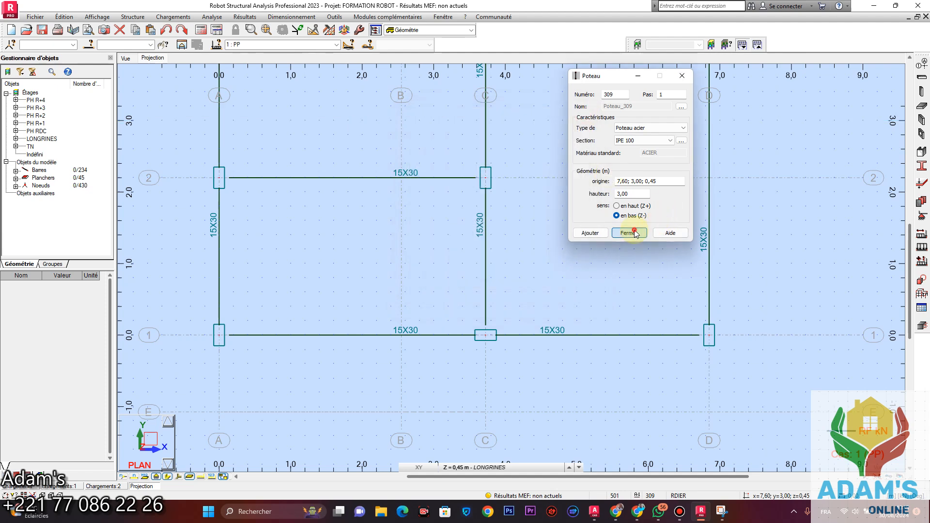
pyautogui.click(680, 511)
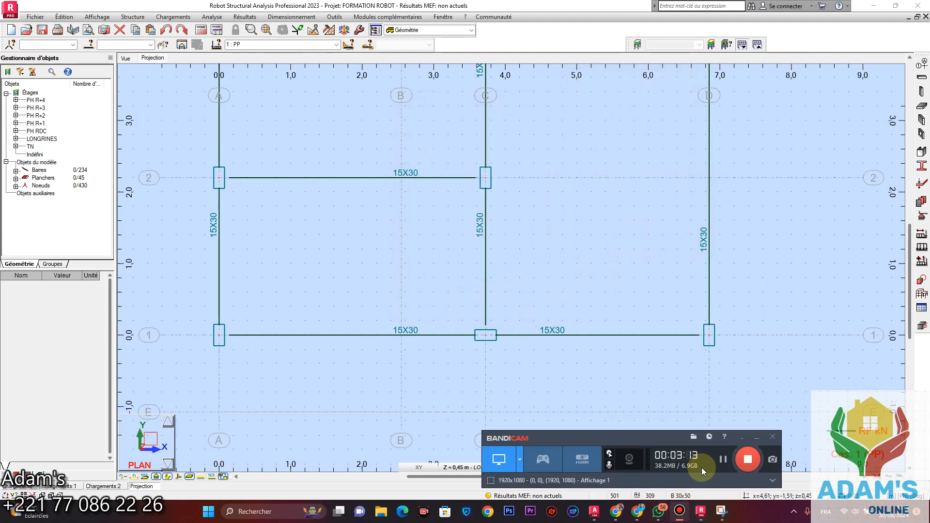
# Apply the special value 0° to the lower column at axes C-2 with the Angle Gamma command
pyautogui.scroll(-4, 567, 264)
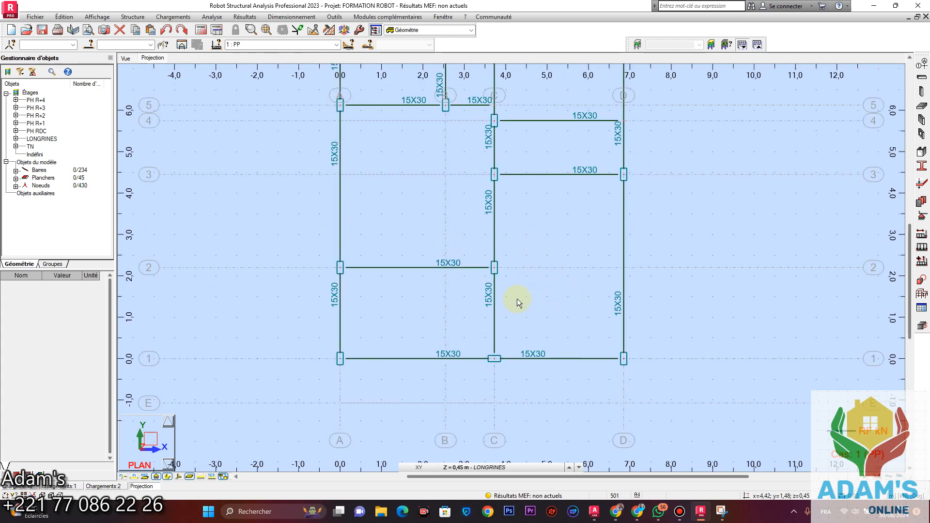
pyautogui.scroll(5, 494, 352)
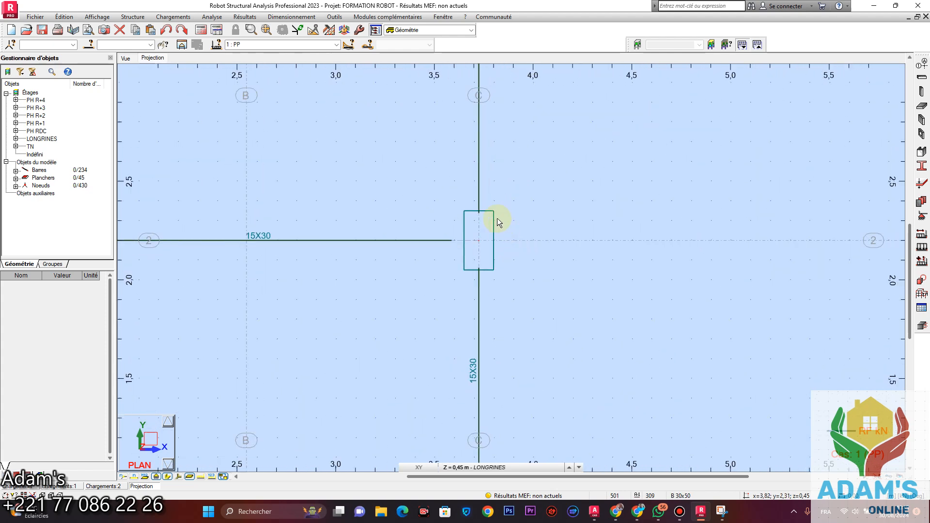
pyautogui.click(132, 17)
pyautogui.moveTo(202, 188)
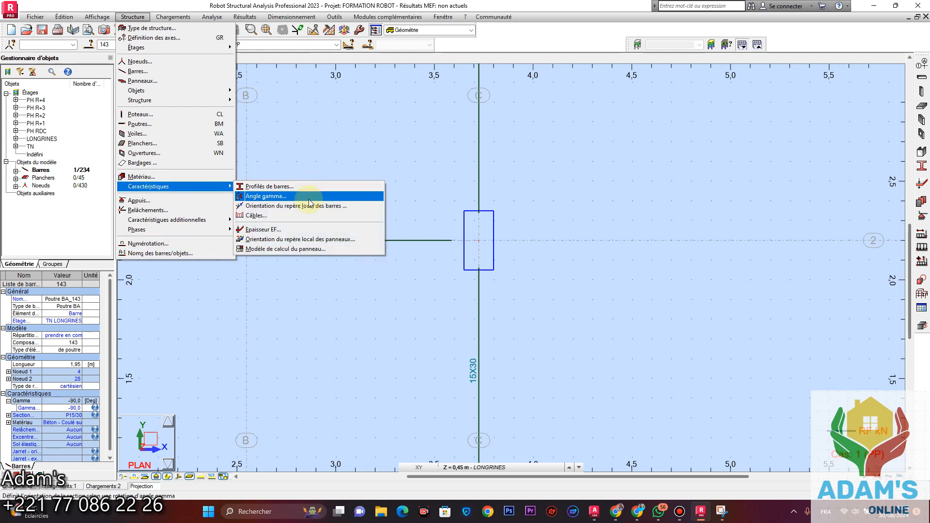
pyautogui.click(286, 196)
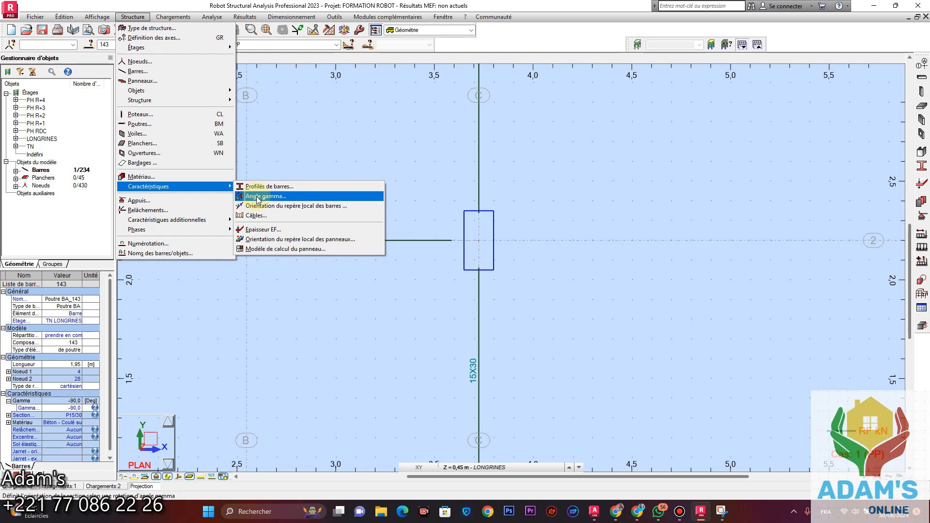
pyautogui.click(834, 106)
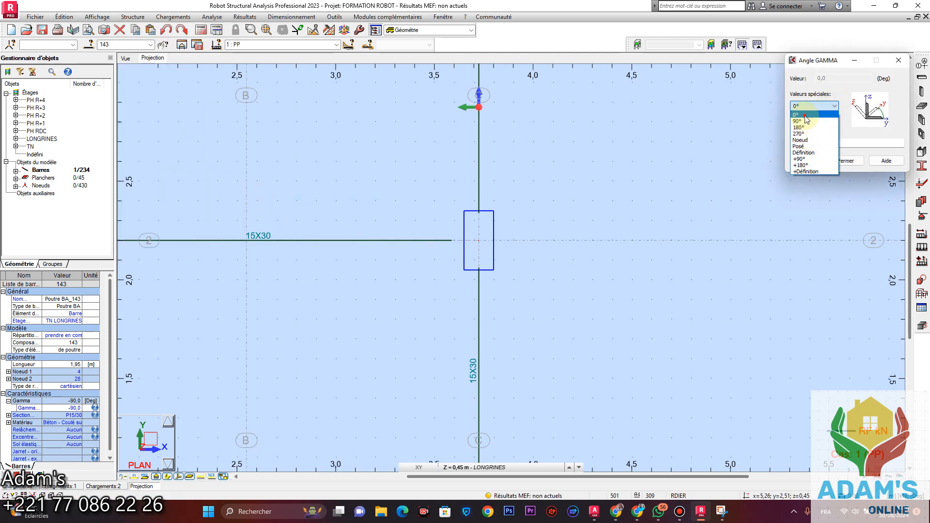
pyautogui.click(804, 115)
pyautogui.click(817, 161)
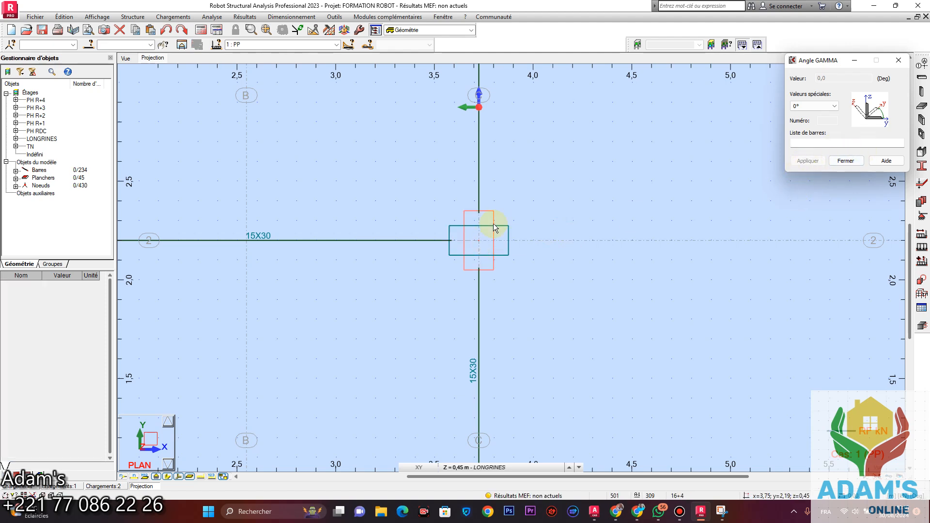
pyautogui.click(845, 160)
# Select the overlapping PH RDC column at axes C-2 and apply a Gamma angle of 0° to it
pyautogui.click(491, 210)
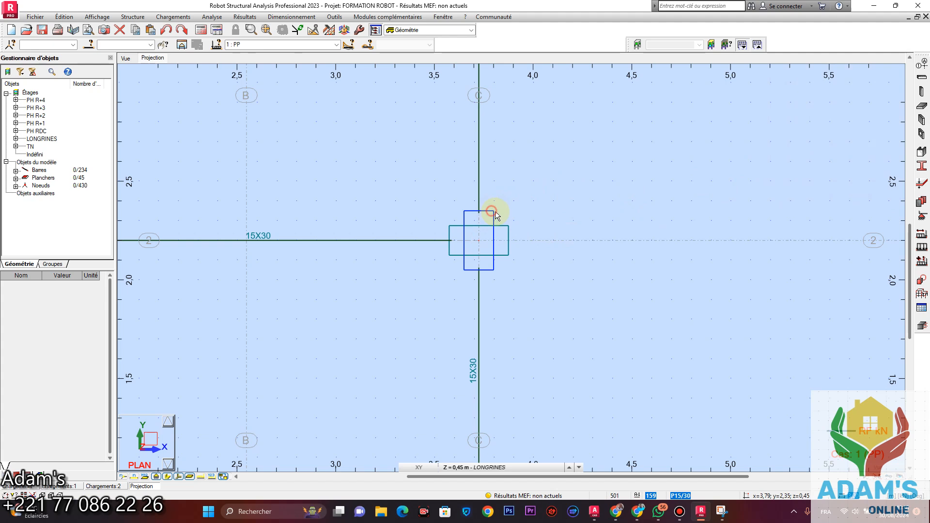
pyautogui.click(138, 19)
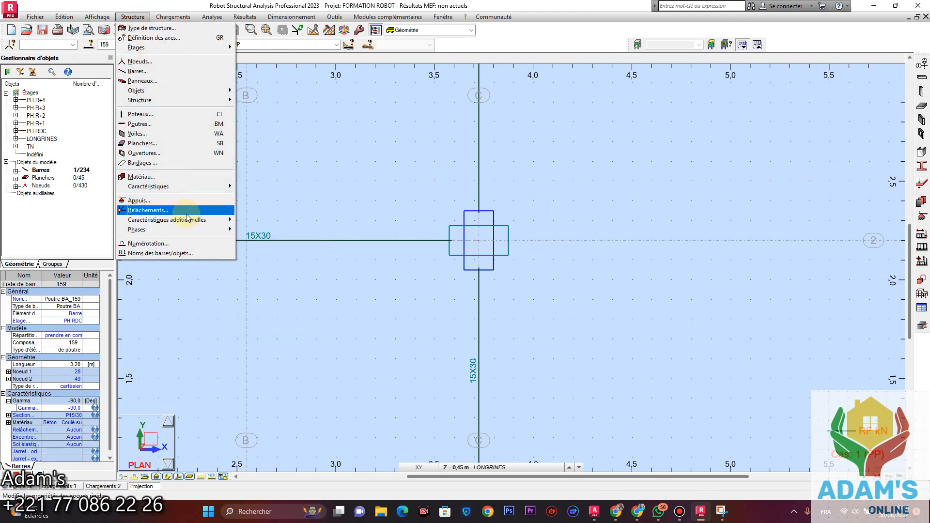
pyautogui.moveTo(194, 219)
pyautogui.click(269, 196)
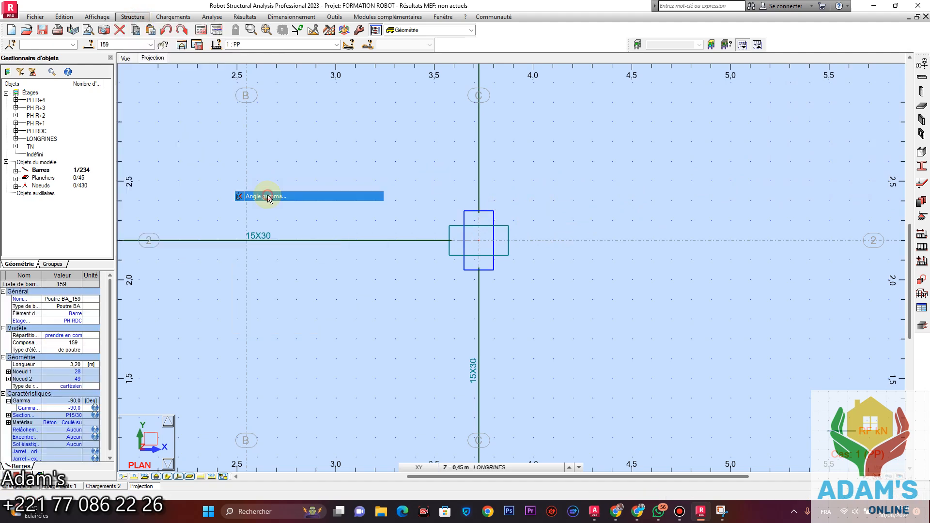
pyautogui.click(810, 106)
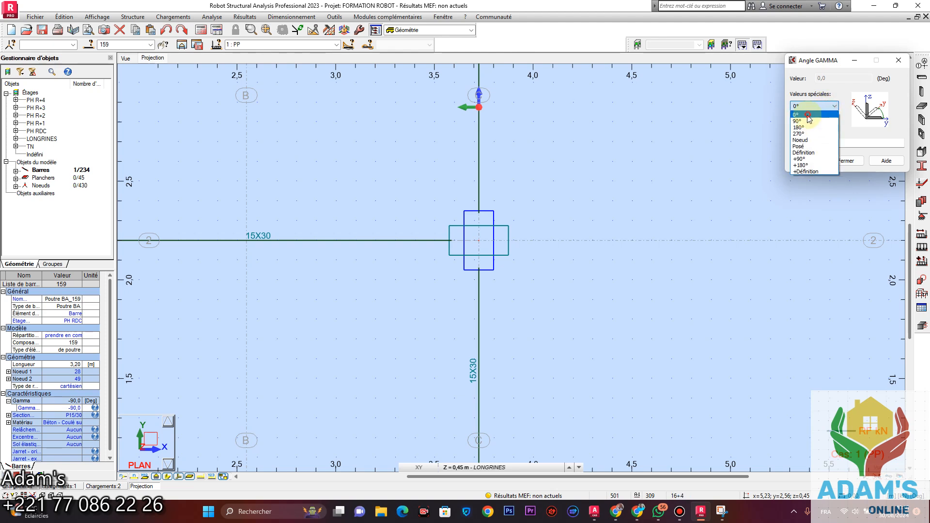
pyautogui.click(810, 116)
pyautogui.click(560, 263)
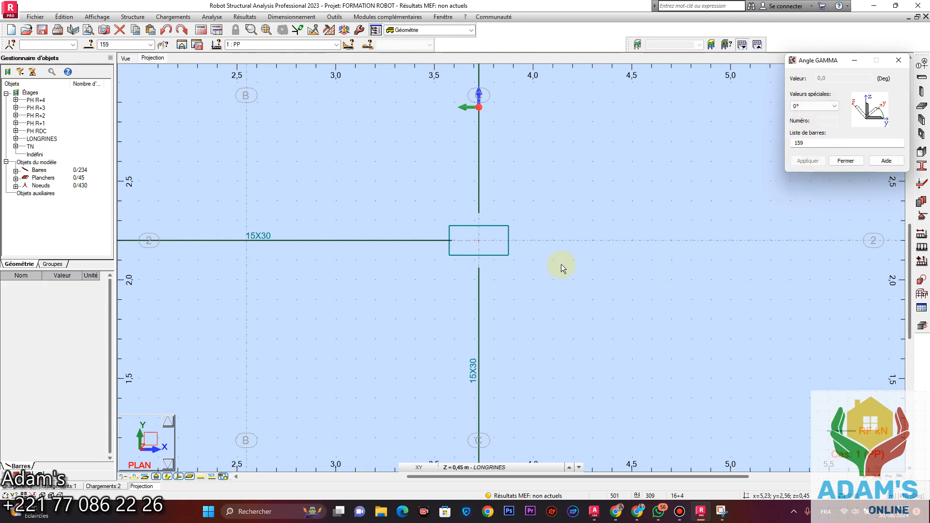
pyautogui.click(846, 161)
# Switch the plan view from LONGRINES to the PH RDC level at 3.65 m and look over its columns
pyautogui.scroll(-5, 620, 218)
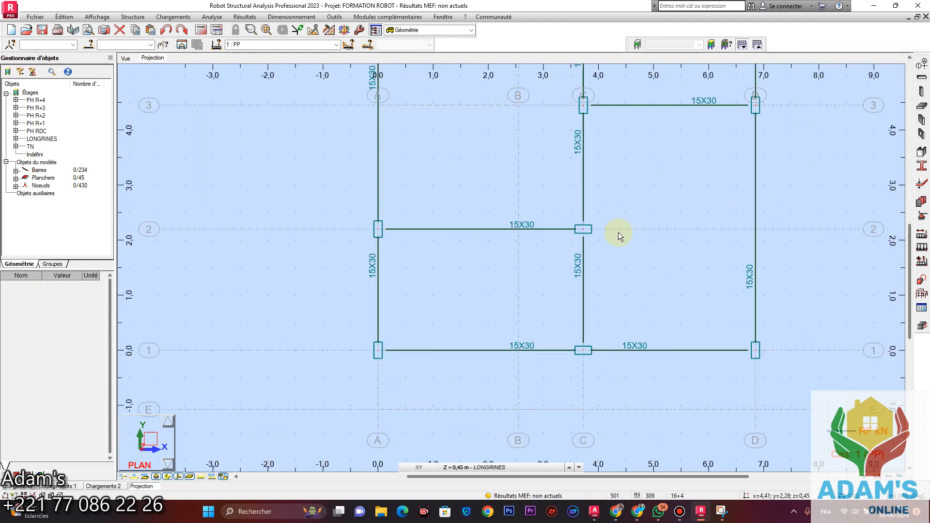
pyautogui.scroll(-3, 473, 239)
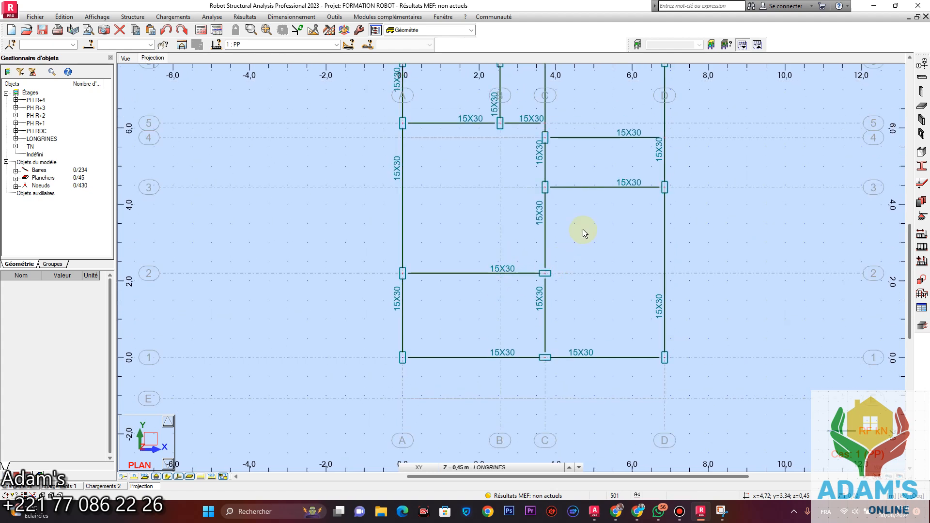
pyautogui.moveTo(583, 229); pyautogui.dragTo(550, 260, button='middle')
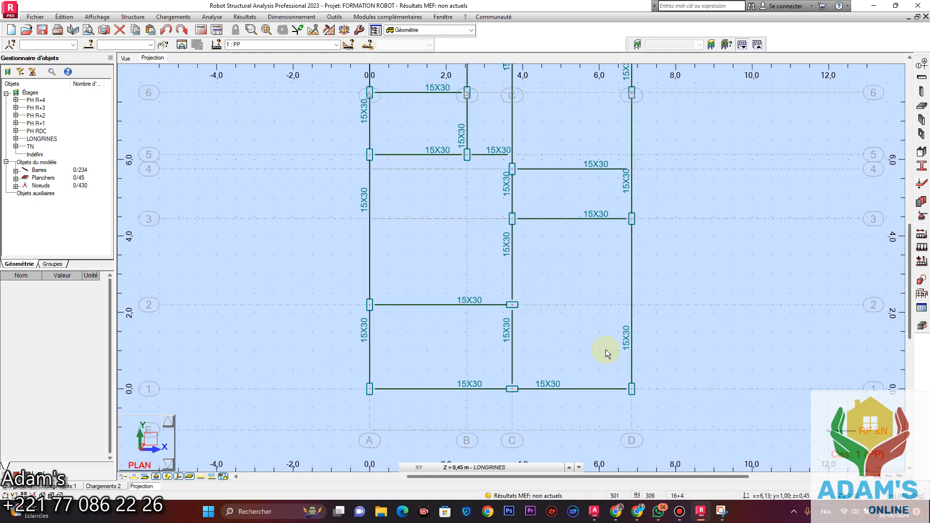
pyautogui.click(584, 274)
pyautogui.click(481, 469)
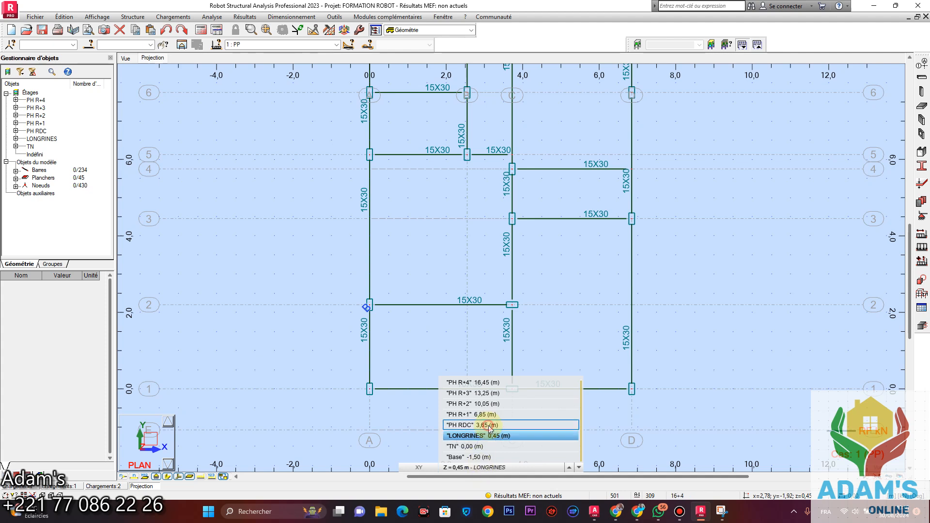
pyautogui.click(489, 426)
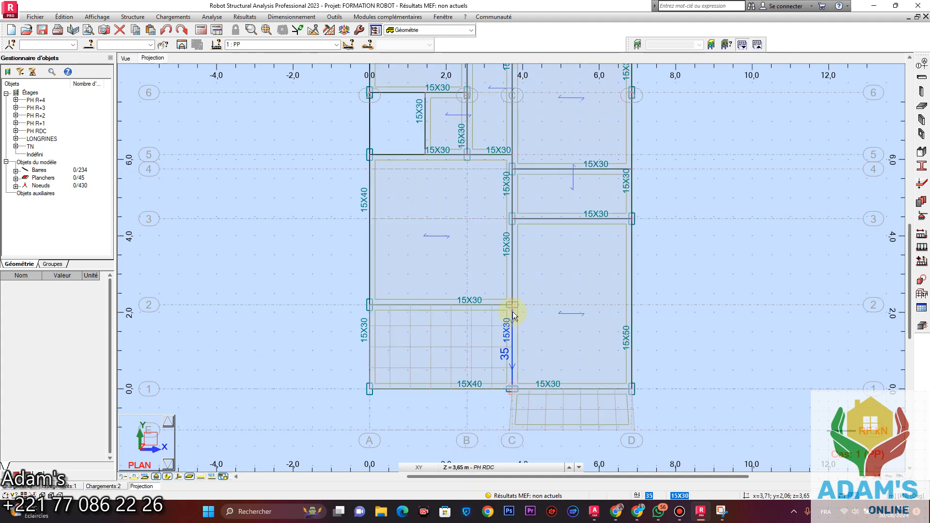
pyautogui.scroll(-2, 513, 313)
pyautogui.moveTo(535, 211); pyautogui.dragTo(539, 132, button='middle')
pyautogui.scroll(4, 508, 205)
pyautogui.scroll(-2, 531, 234)
pyautogui.moveTo(544, 349); pyautogui.dragTo(540, 295, button='middle')
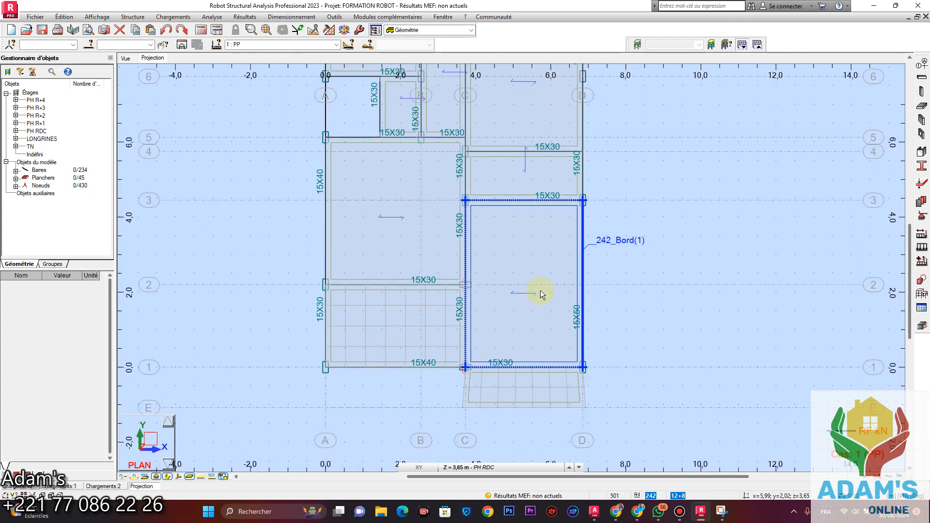
# Look over the PH RDC plan and select the floor slab between axes A-C and 2-5
pyautogui.click(388, 238)
pyautogui.click(279, 230)
pyautogui.moveTo(393, 126)
pyautogui.mouseDown(button='middle')
pyautogui.moveTo(419, 257)
pyautogui.moveTo(442, 224)
pyautogui.mouseUp(button='middle')
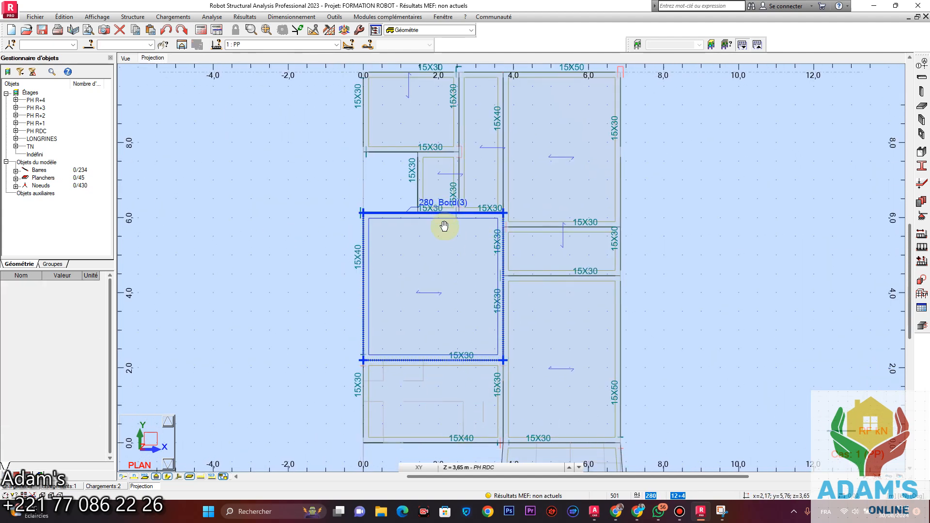
pyautogui.click(421, 247)
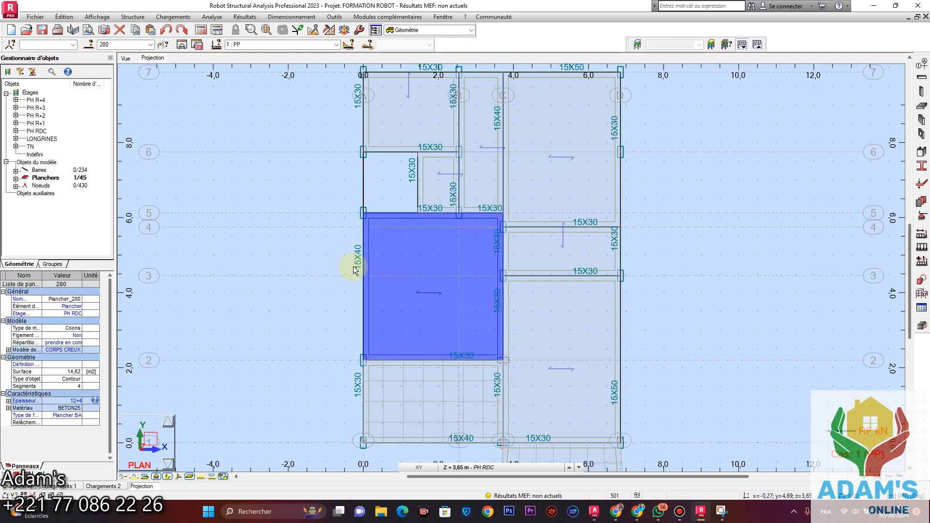
pyautogui.scroll(-3, 393, 273)
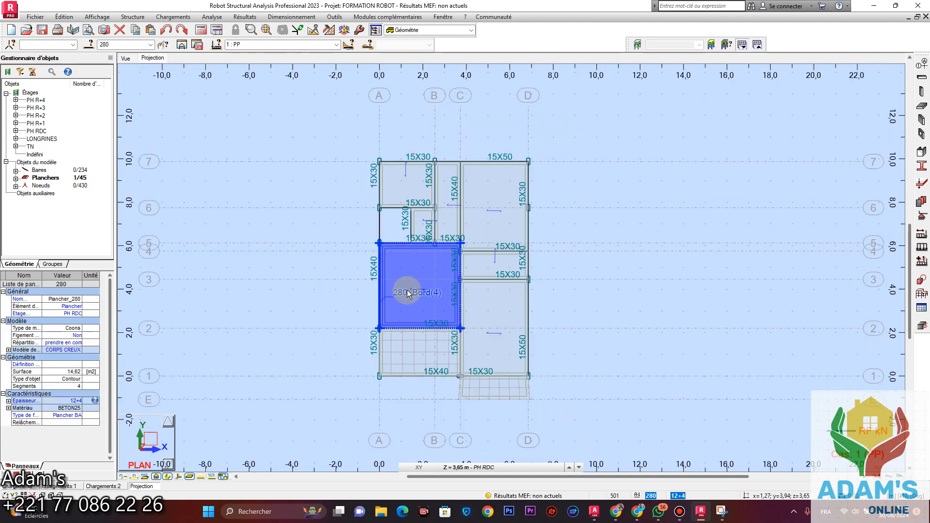
# Switch from the plan projection to the 3D view and examine the building's columns across its storeys
pyautogui.click(126, 59)
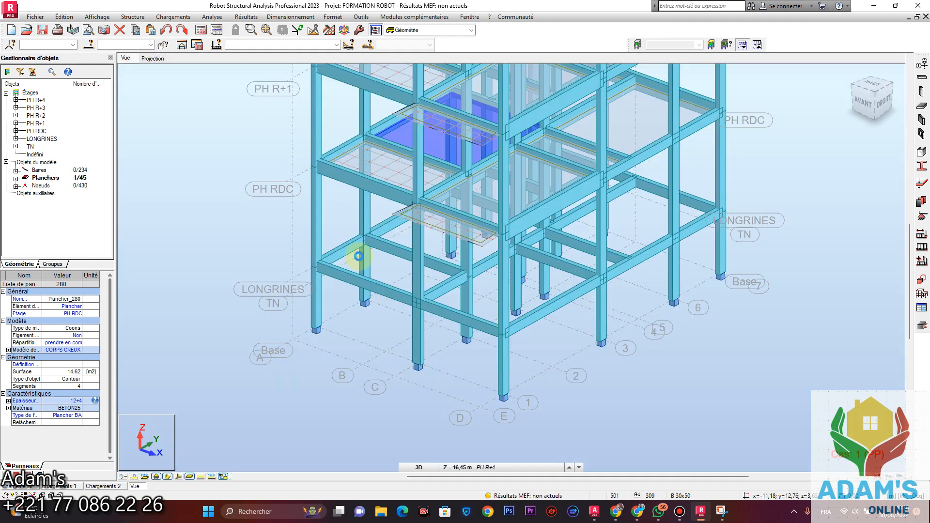
pyautogui.scroll(-2, 467, 276)
pyautogui.moveTo(422, 278); pyautogui.dragTo(439, 358, button='middle')
pyautogui.moveTo(400, 306); pyautogui.dragTo(391, 304, button='middle')
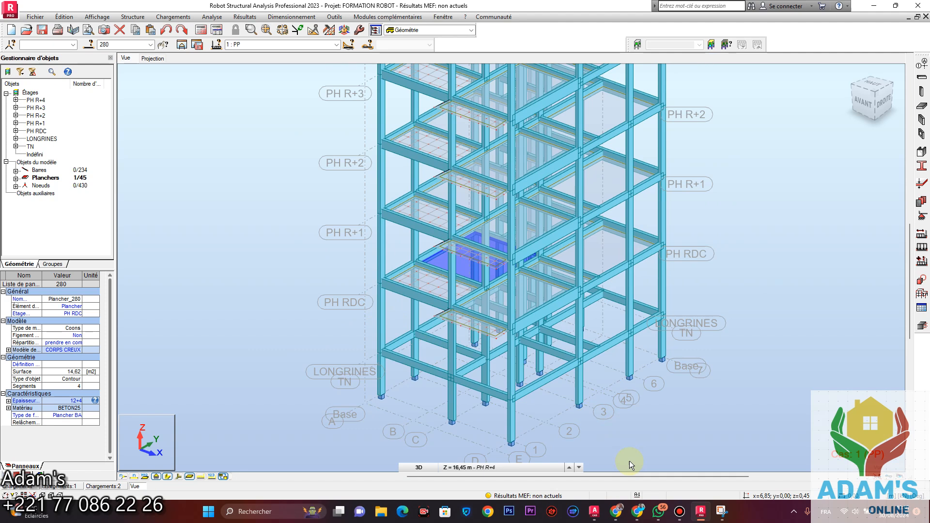
pyautogui.click(679, 511)
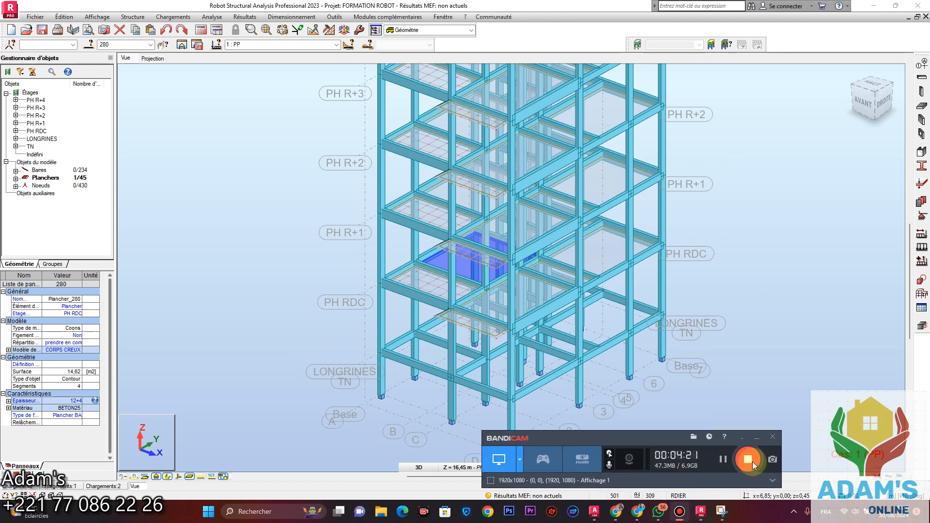